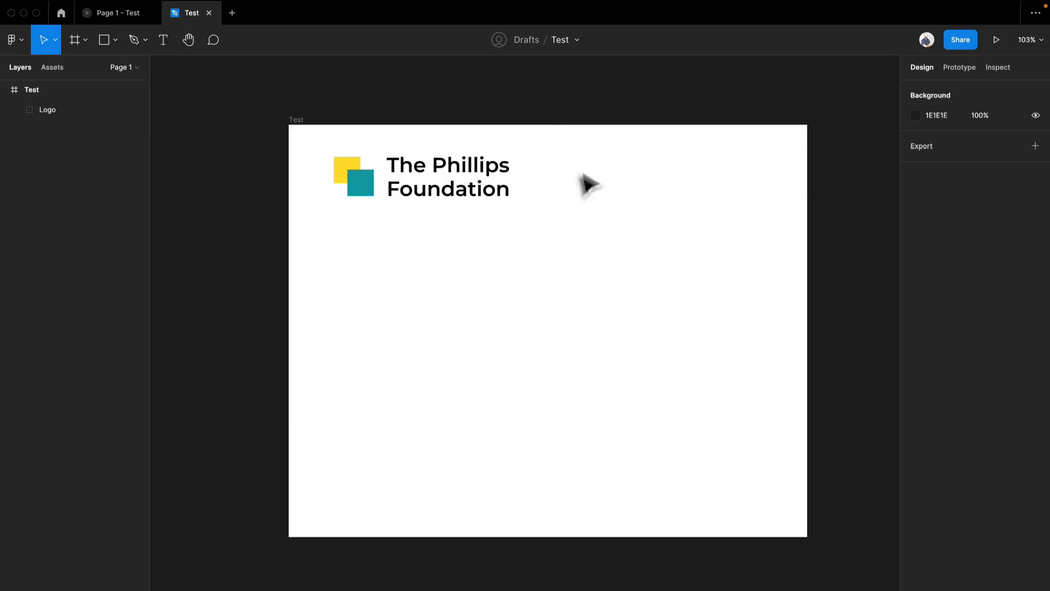
# Step: Duplicate the "The Phillips Foundation" text and place the copy below the logo
pyautogui.click(443, 191)
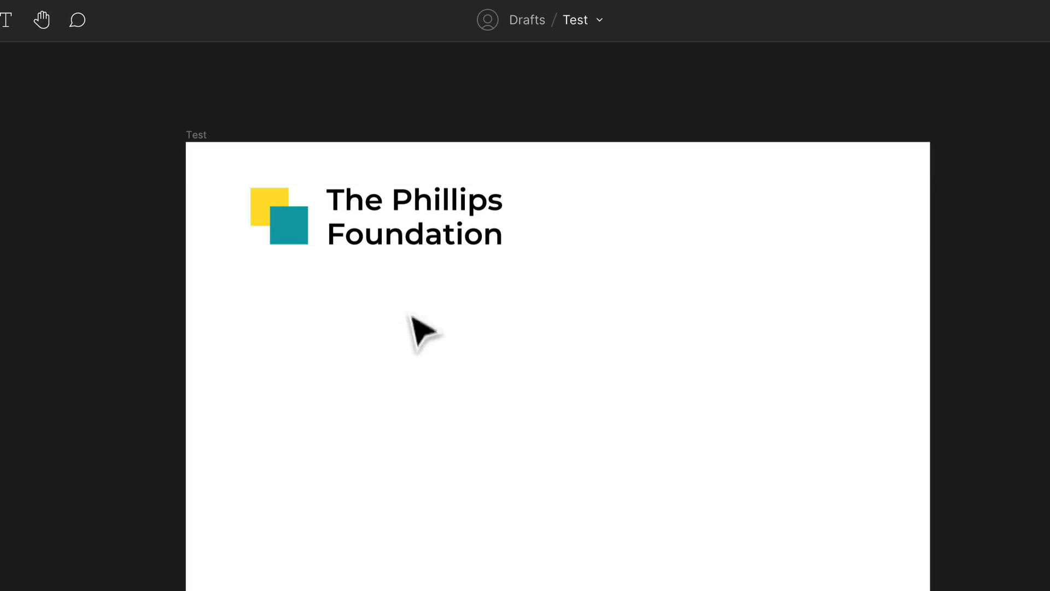
pyautogui.moveTo(412, 233); pyautogui.dragTo(354, 373)
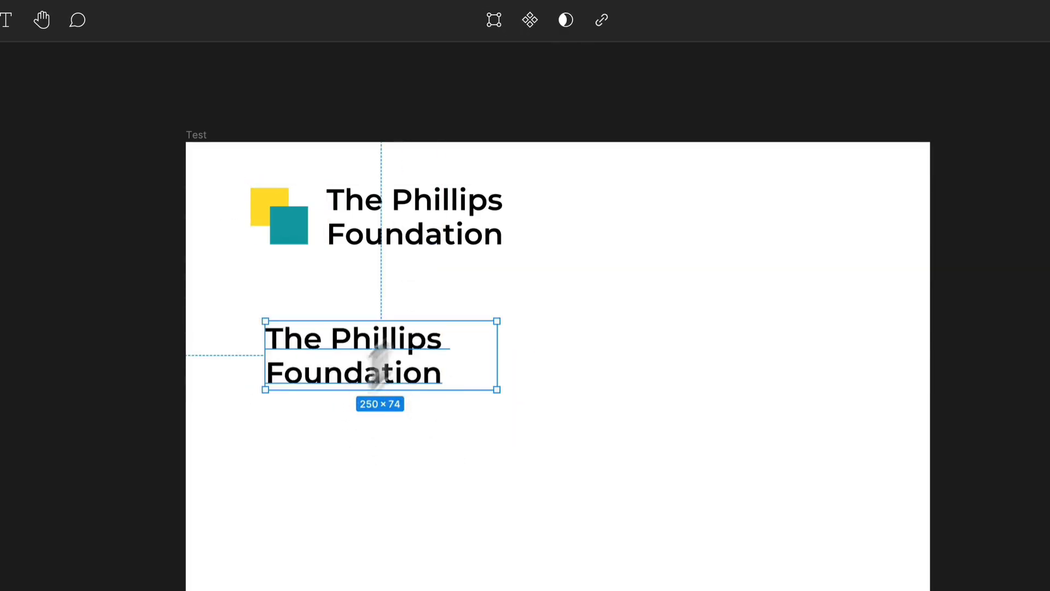
pyautogui.scroll(3, 469, 386)
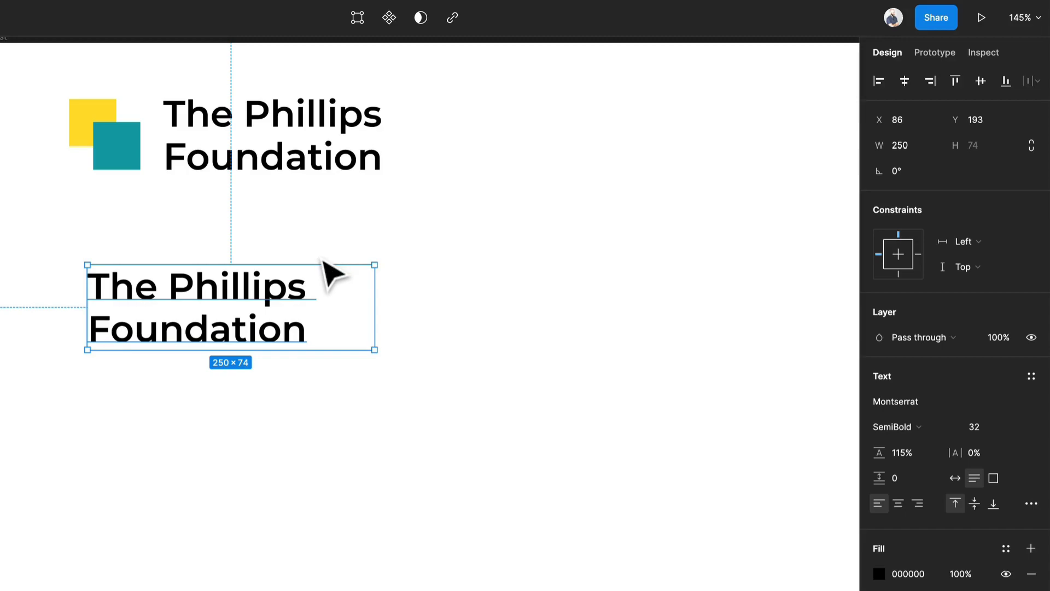
pyautogui.moveTo(268, 298); pyautogui.dragTo(352, 298)
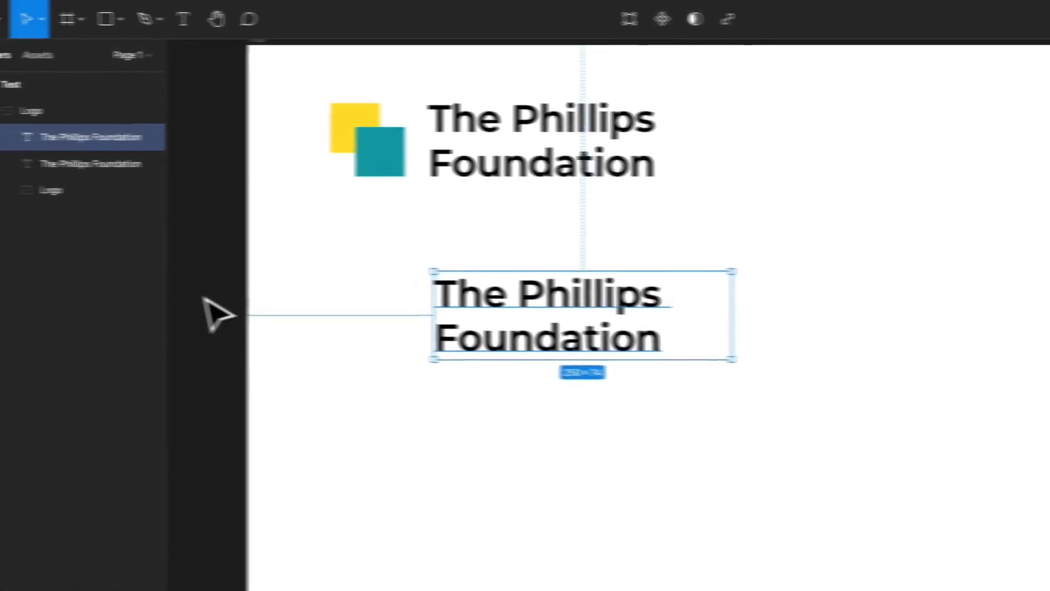
# Step: Launch the Lorem ipsum plugin and move its window off the artwork, over the layer list
pyautogui.rightClick(216, 278)
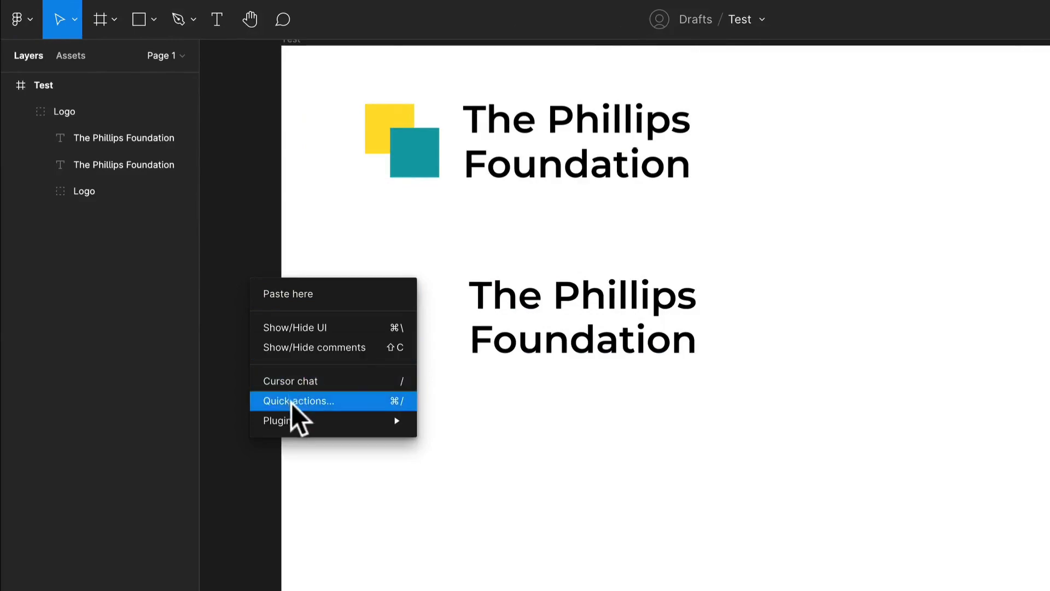
pyautogui.moveTo(267, 426)
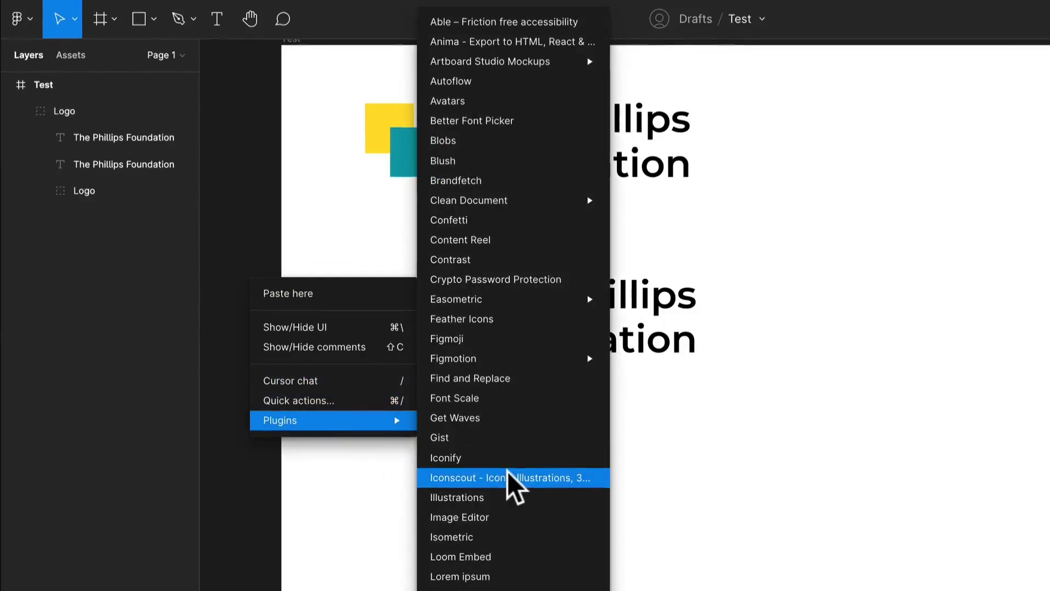
pyautogui.click(484, 536)
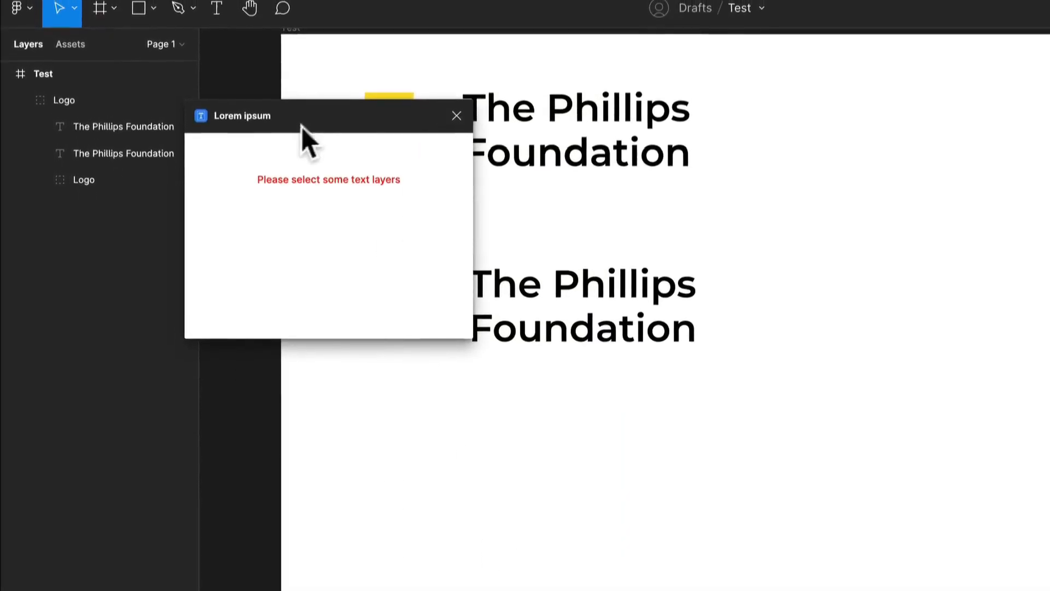
pyautogui.moveTo(351, 92); pyautogui.dragTo(208, 97)
# Step: Take the copied text out of the Logo group and move it farther down and left below the logo
pyautogui.click(509, 353)
pyautogui.doubleClick(517, 350)
pyautogui.click(580, 227)
pyautogui.click(583, 329)
pyautogui.doubleClick(584, 328)
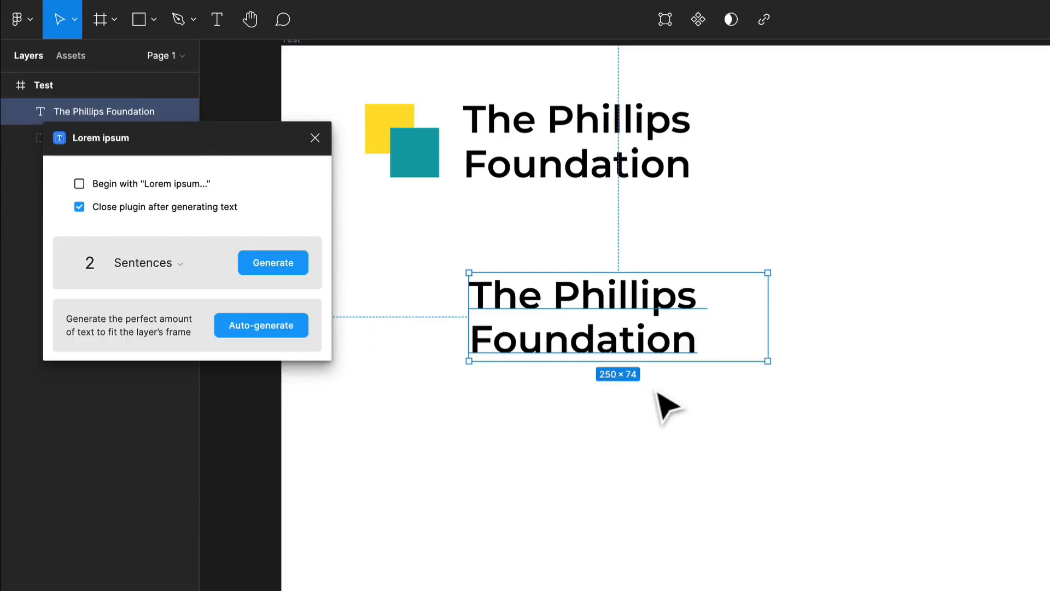
pyautogui.moveTo(668, 364); pyautogui.dragTo(610, 410)
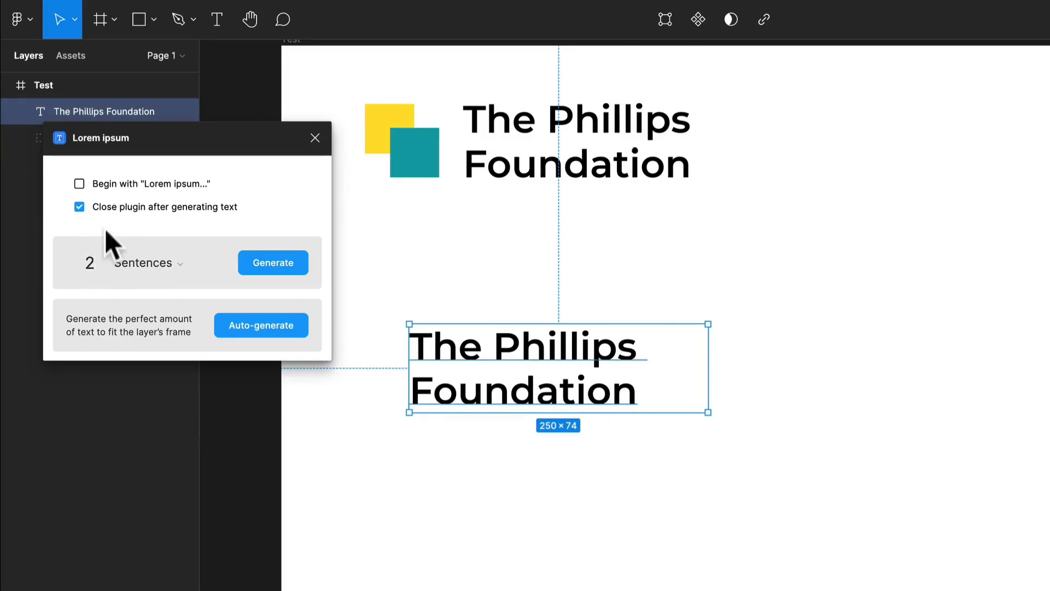
# Step: Turn off closing the plugin after generating, and replace the copied text with 2 generated words
pyautogui.click(80, 207)
pyautogui.moveTo(190, 150); pyautogui.dragTo(154, 259)
pyautogui.click(104, 377)
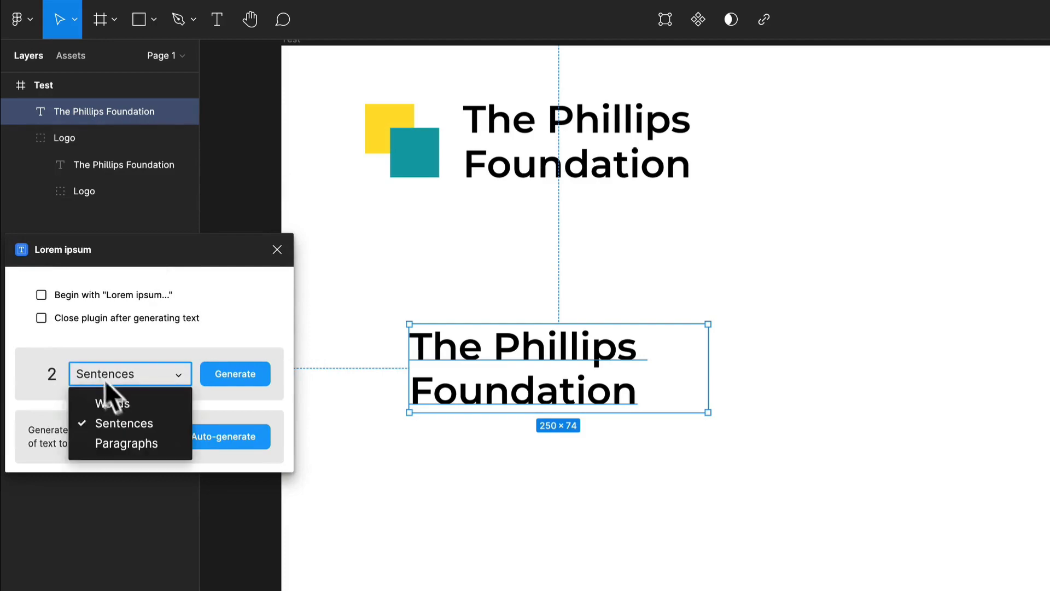
pyautogui.click(118, 402)
pyautogui.click(52, 373)
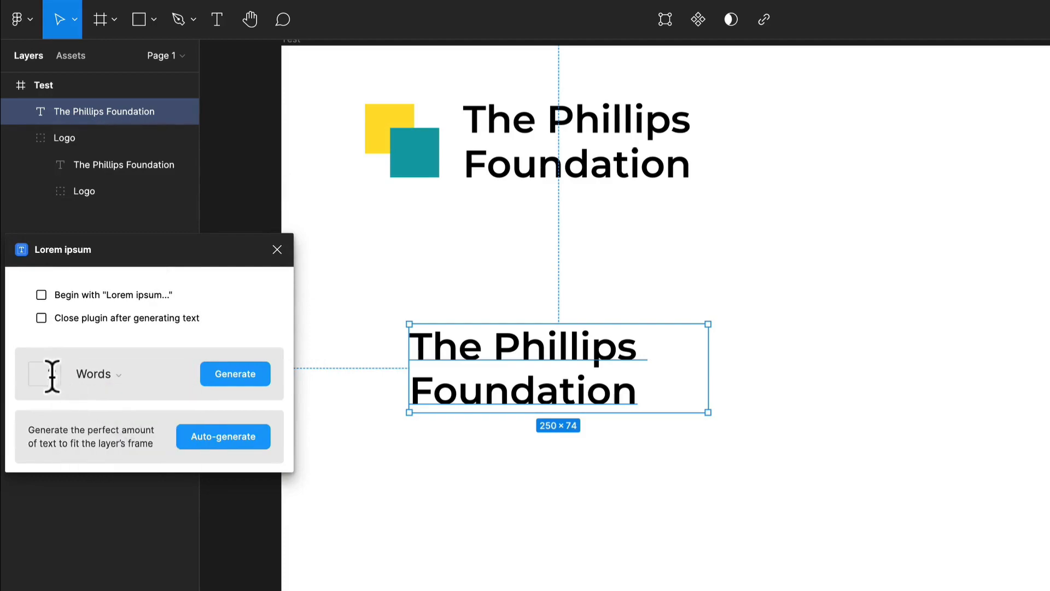
pyautogui.moveTo(43, 370); pyautogui.dragTo(61, 369)
pyautogui.click(216, 378)
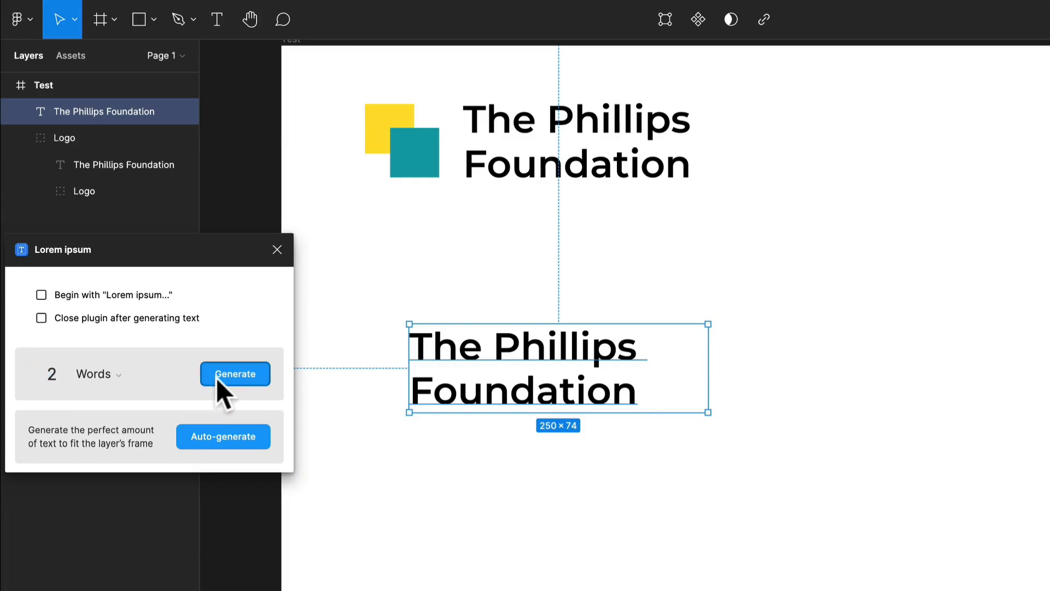
# Step: Duplicate the "Lacus urna" text twice, placing one copy to its right and one below it
pyautogui.click(539, 457)
pyautogui.click(581, 371)
pyautogui.moveTo(528, 365); pyautogui.dragTo(832, 419)
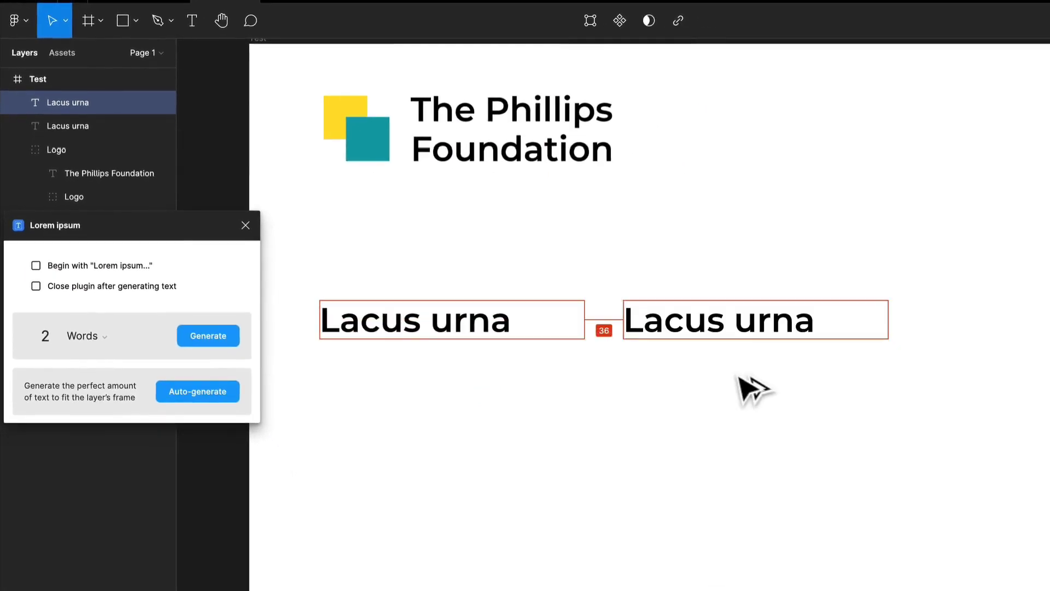
pyautogui.moveTo(410, 336); pyautogui.dragTo(393, 423)
# Step: Replace the lower "Lacus urna" copy with 1 generated paragraph of placeholder text
pyautogui.click(86, 336)
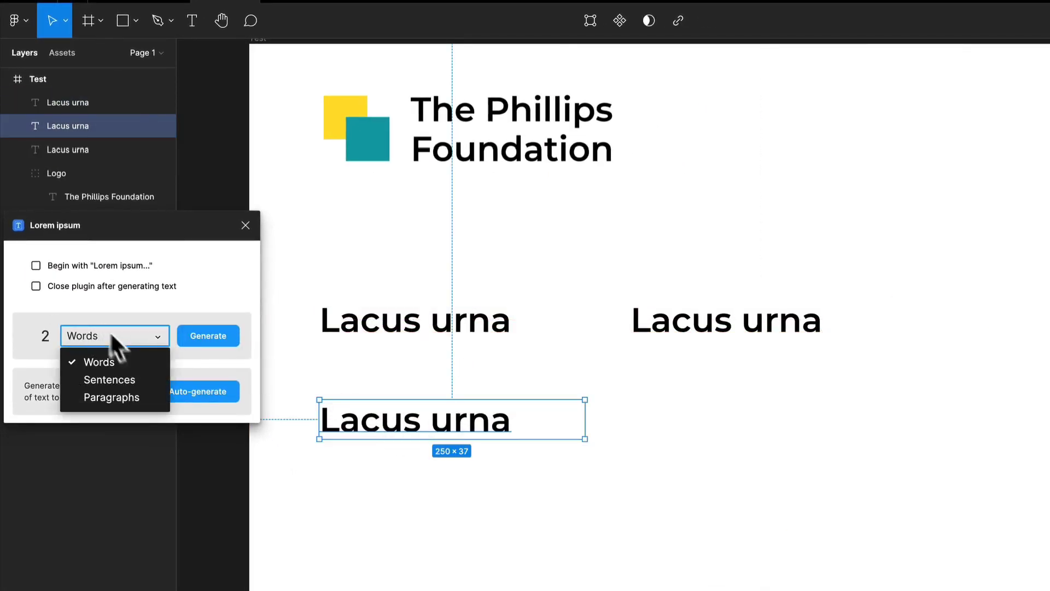
pyautogui.click(123, 392)
pyautogui.click(35, 335)
pyautogui.write('1')
pyautogui.click(208, 335)
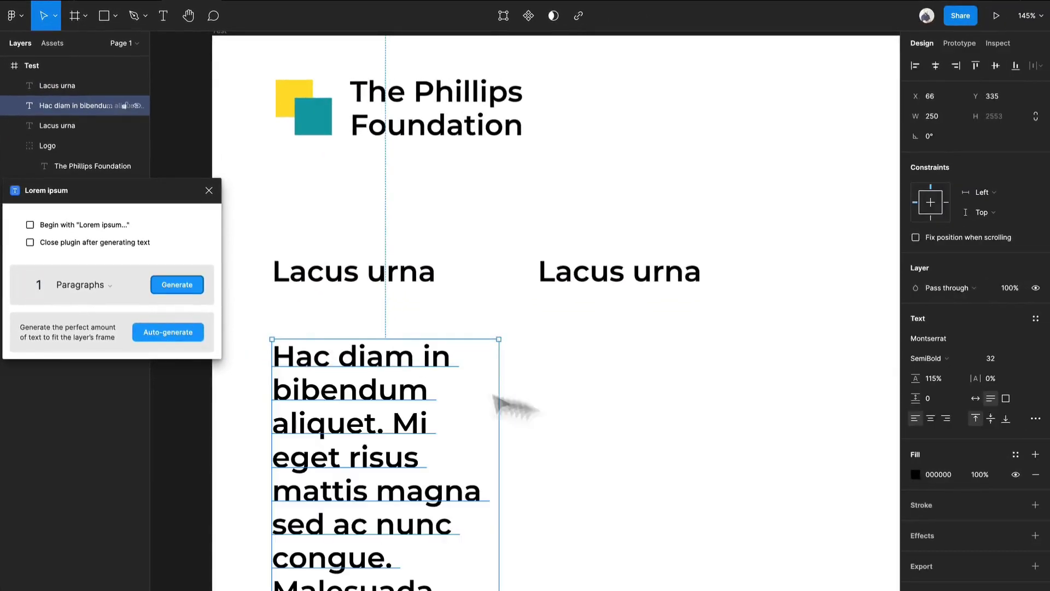
# Step: Widen the paragraph's text box to about 520 and set its font weight to Regular
pyautogui.scroll(-4, 437, 378)
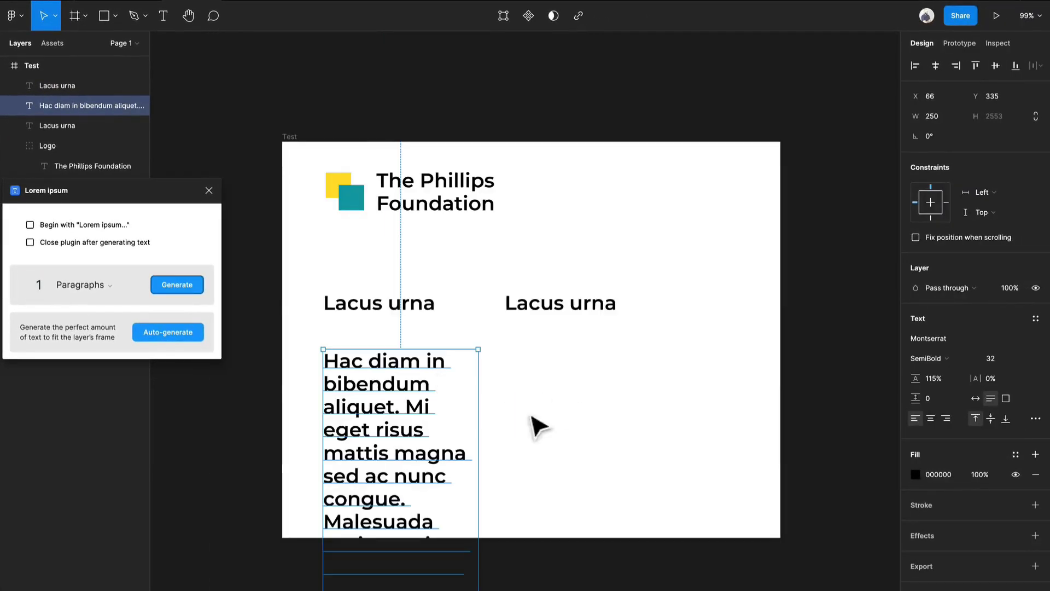
pyautogui.moveTo(480, 421); pyautogui.dragTo(645, 416)
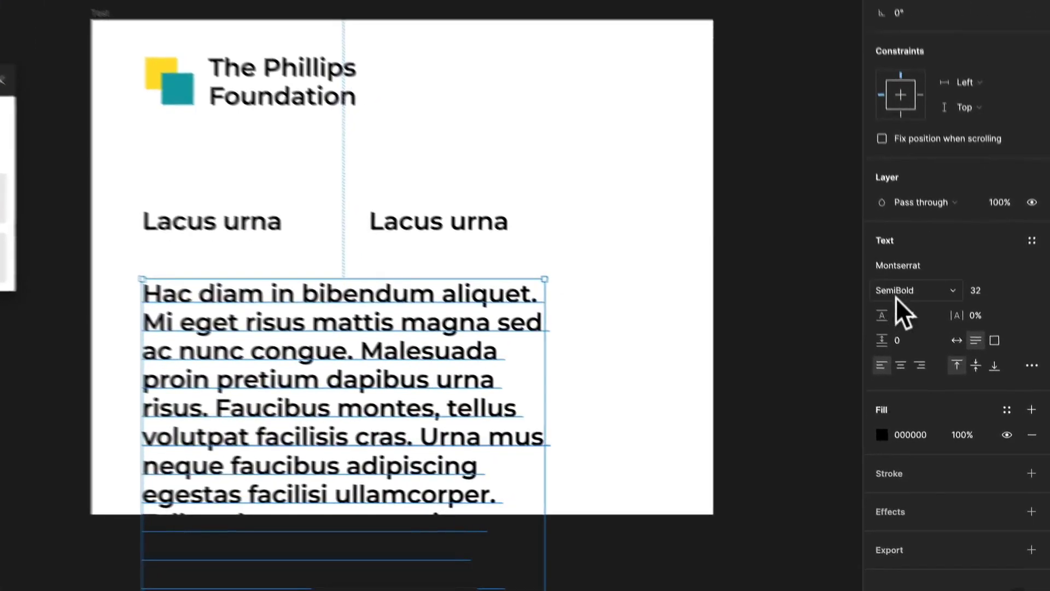
pyautogui.click(927, 358)
pyautogui.click(925, 252)
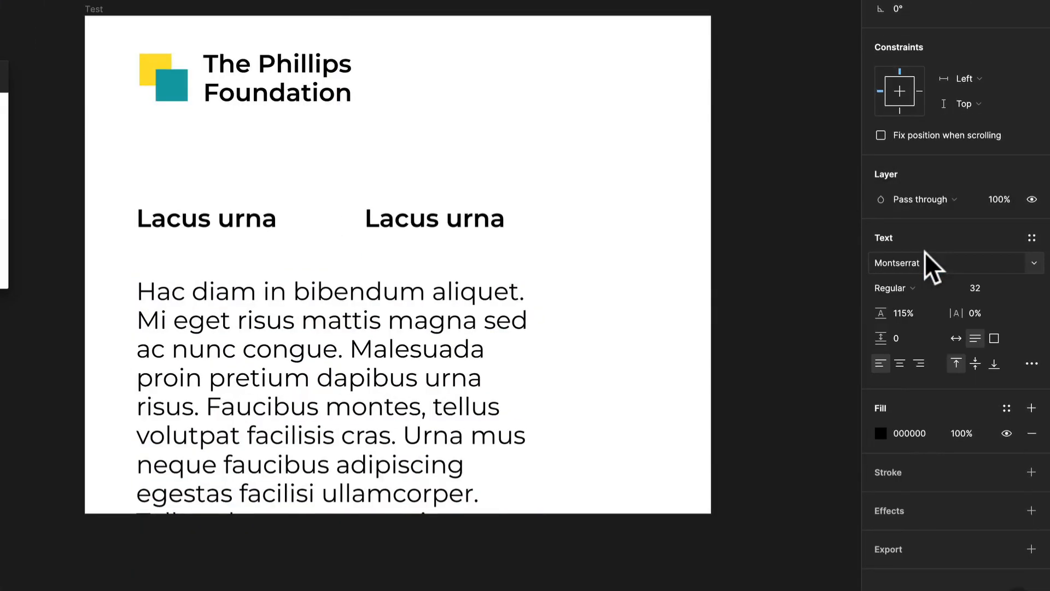
# Step: Set the paragraph's font size to 16 and its line height to 150%
pyautogui.click(1010, 286)
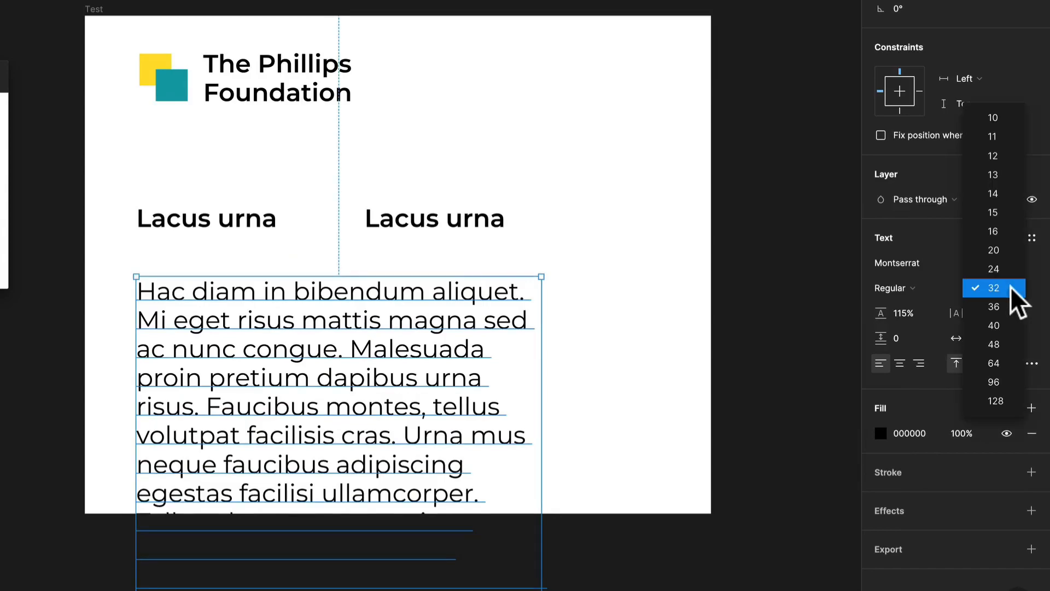
pyautogui.click(1015, 233)
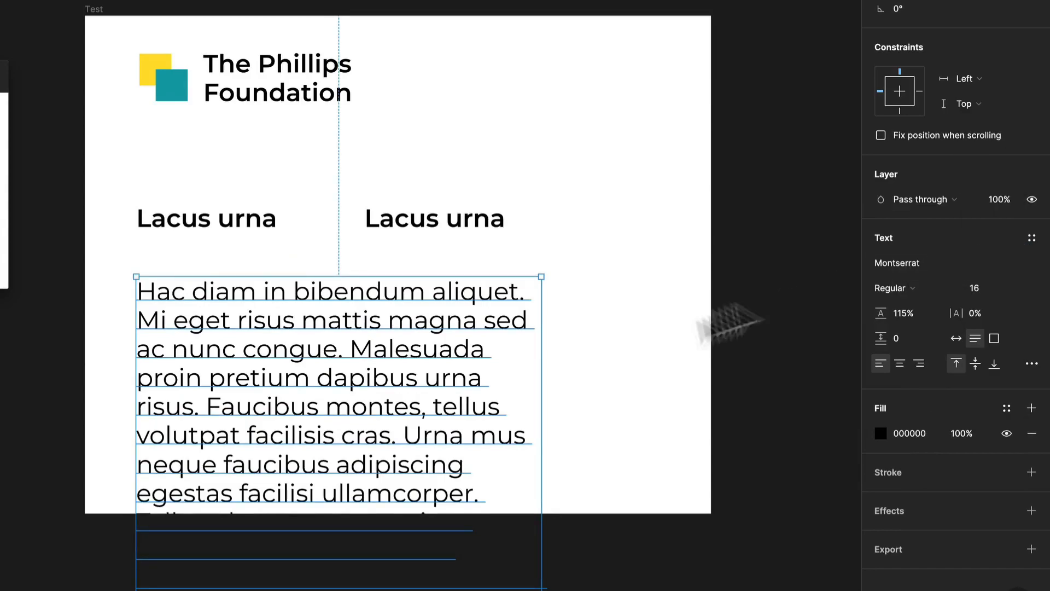
pyautogui.click(544, 399)
pyautogui.click(488, 375)
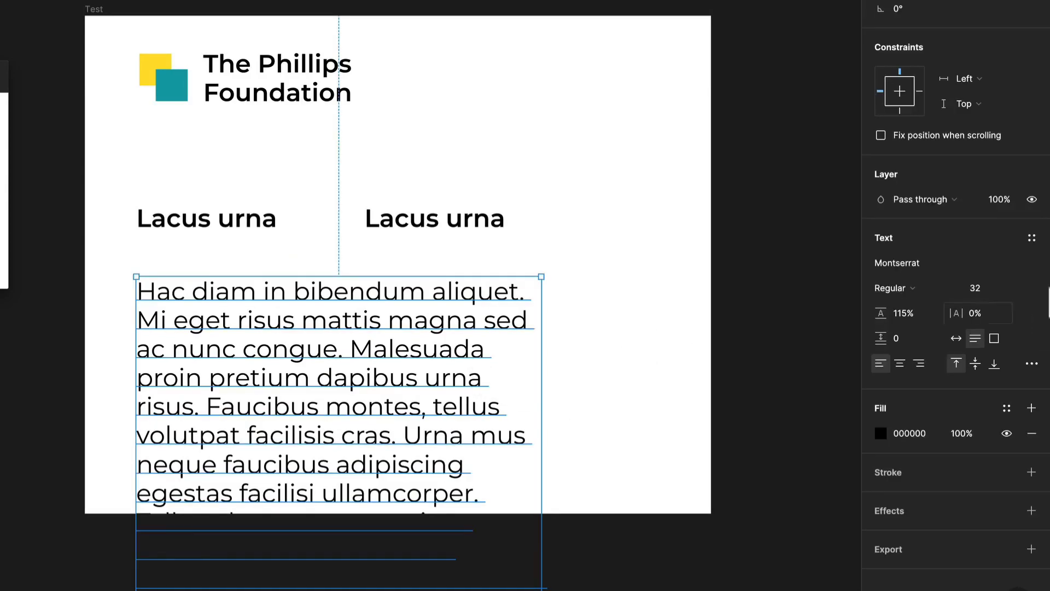
pyautogui.click(1020, 287)
pyautogui.click(1010, 232)
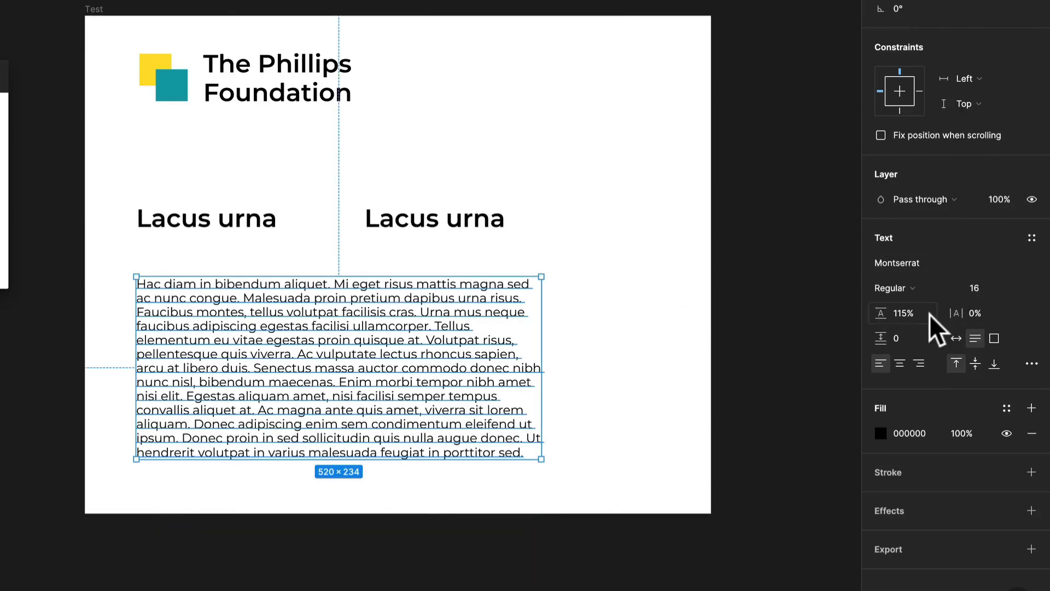
pyautogui.write('150')
pyautogui.press('Return')
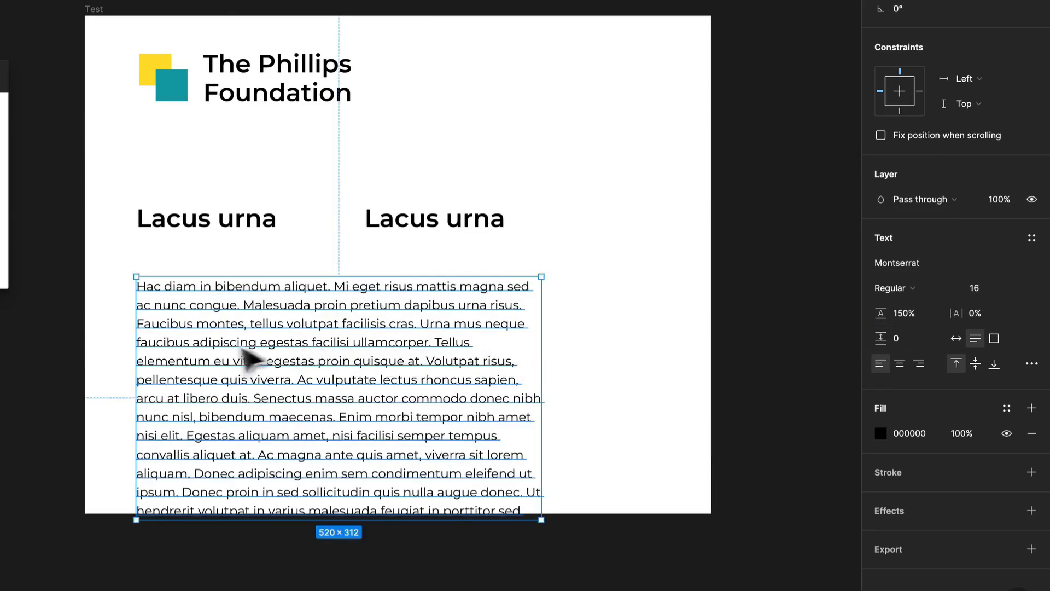
# Step: Move the paragraph up directly beneath the left heading, and shift both up together slightly
pyautogui.scroll(3, 298, 366)
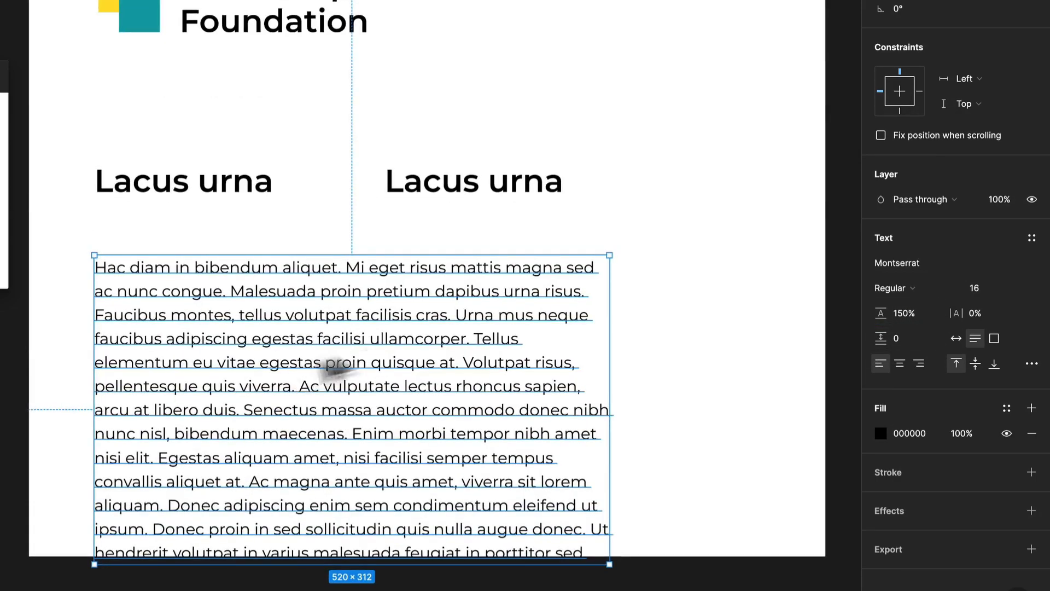
pyautogui.click(927, 434)
pyautogui.moveTo(267, 302); pyautogui.dragTo(276, 272)
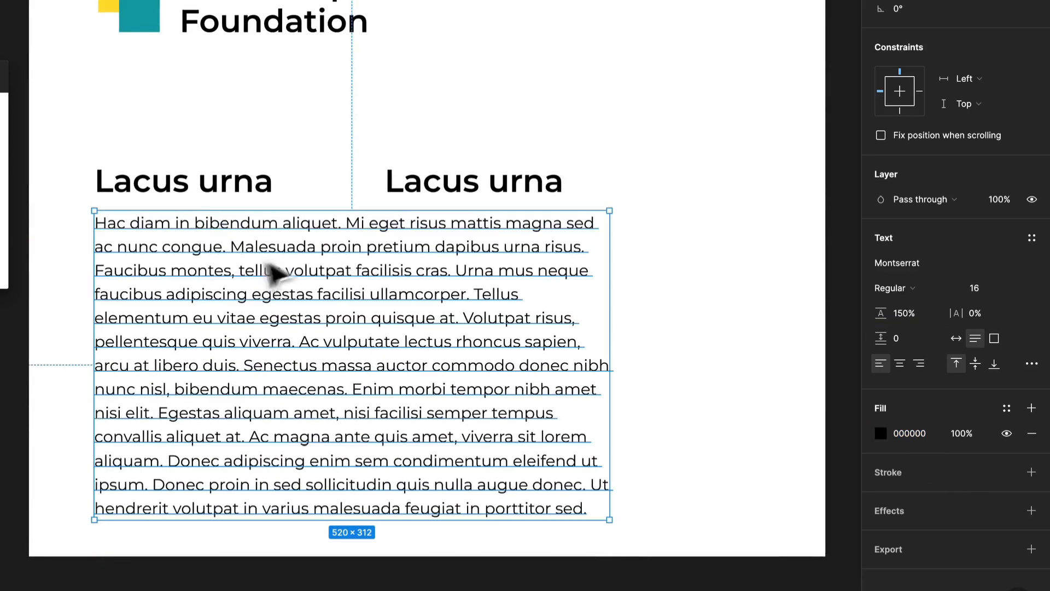
pyautogui.keyDown('shift'); pyautogui.click(217, 194); pyautogui.keyUp('shift')
pyautogui.moveTo(217, 196); pyautogui.dragTo(209, 172)
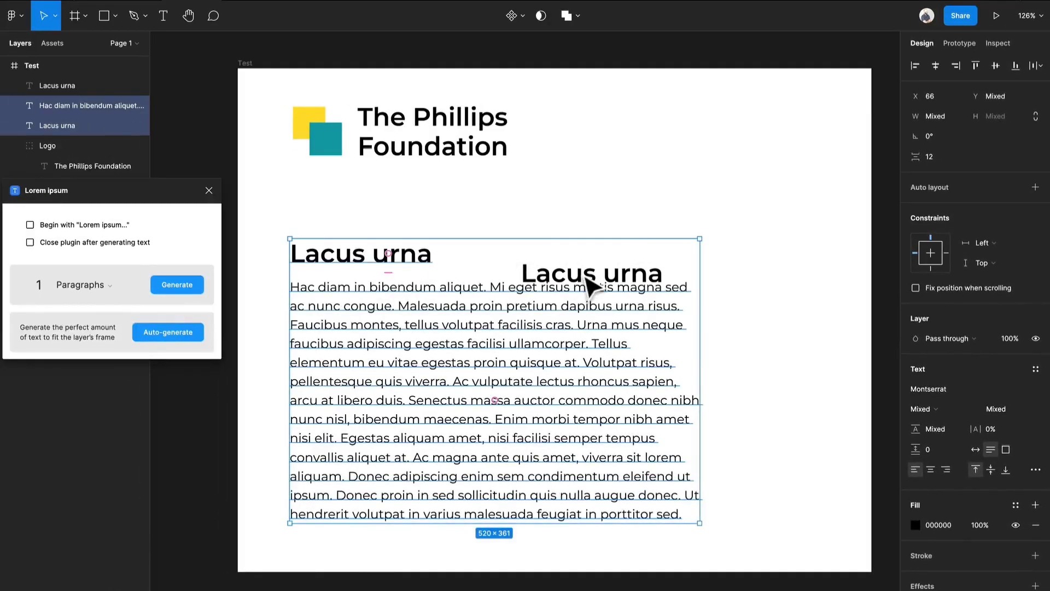
# Step: Extend the Test frame downward to a height of about 892 and make it wider on the right
pyautogui.click(589, 281)
pyautogui.rightClick(526, 157)
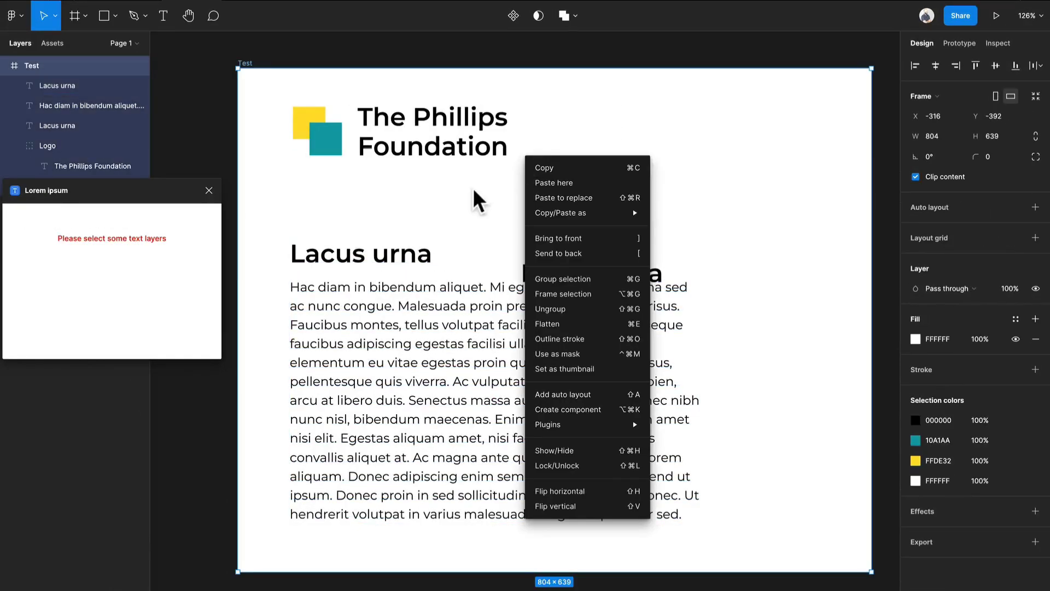
pyautogui.click(462, 211)
pyautogui.scroll(-2, 462, 211)
pyautogui.moveTo(755, 510); pyautogui.dragTo(744, 569)
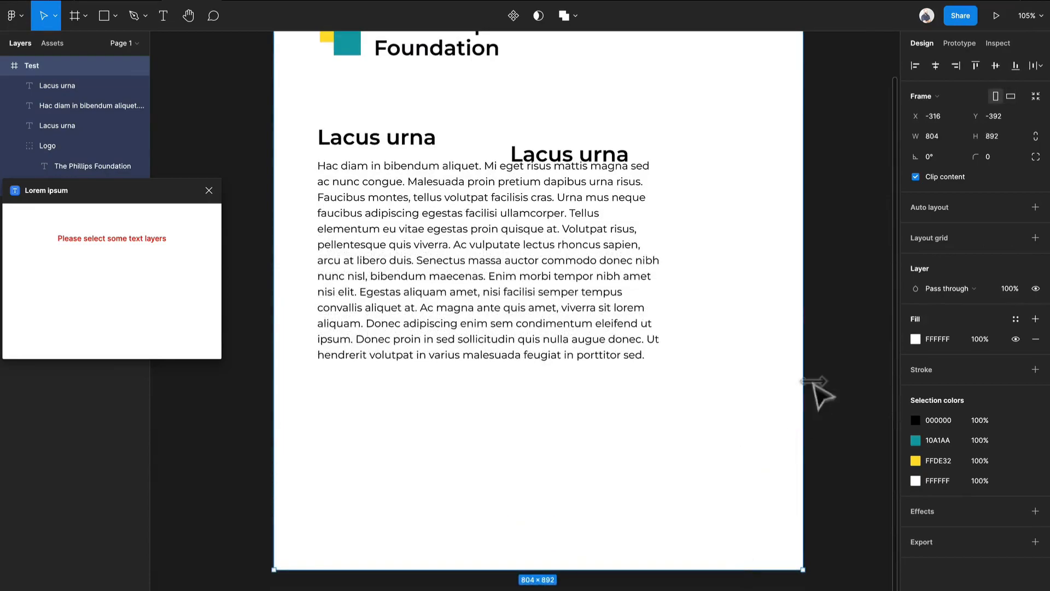
pyautogui.moveTo(803, 298); pyautogui.dragTo(860, 307)
# Step: Delete the extra "Lacus urna" heading that overlaps the paragraph
pyautogui.moveTo(395, 154); pyautogui.dragTo(682, 128)
pyautogui.hotkey('ctrl', 'z')
pyautogui.click(426, 155)
pyautogui.press('Delete')
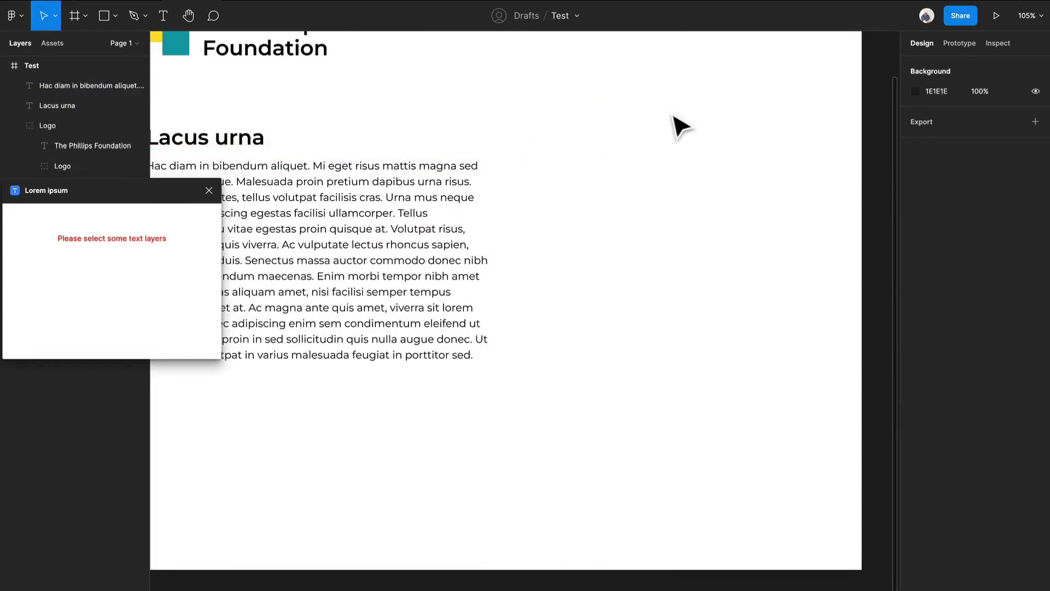
# Step: Shorten the paragraph by deleting everything after "egestas facilisi ullamcorper."
pyautogui.hscroll(-3, 481, 246)
pyautogui.doubleClick(347, 250)
pyautogui.click(475, 281)
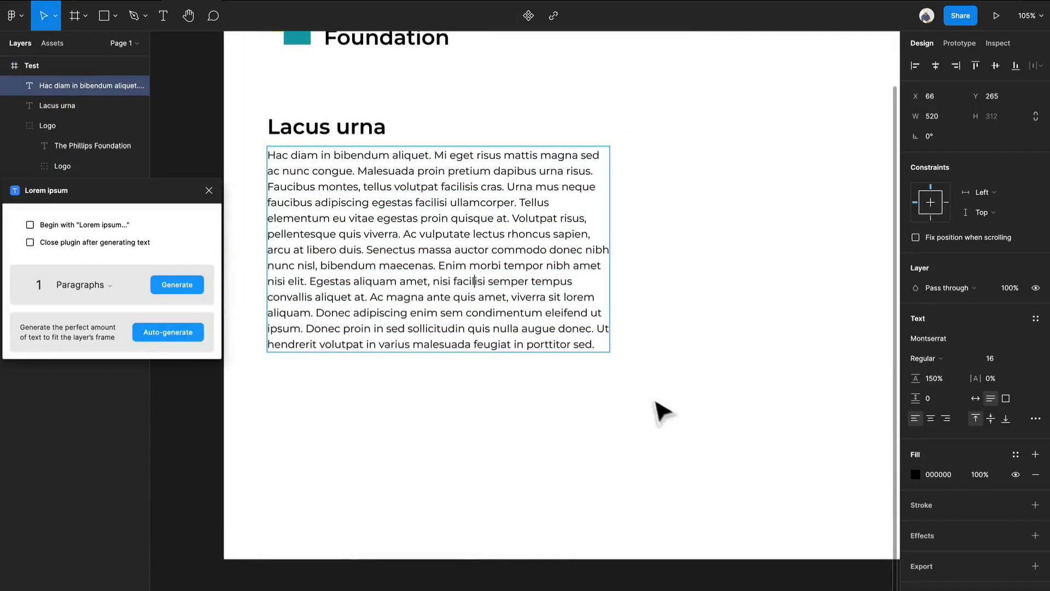
pyautogui.moveTo(598, 342); pyautogui.dragTo(521, 210)
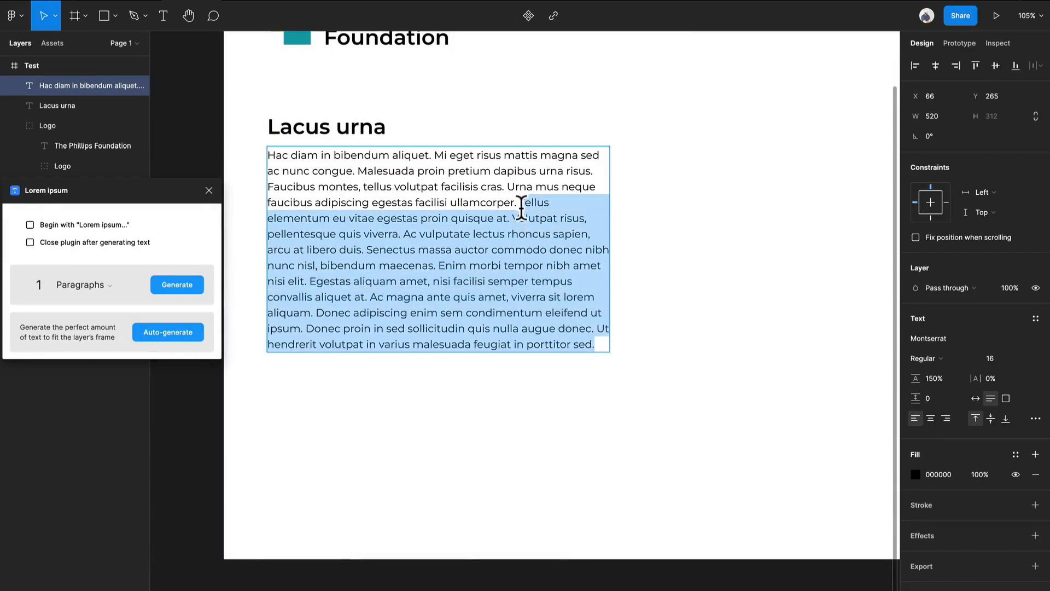
pyautogui.press('Delete')
pyautogui.press('Escape')
# Step: Duplicate the shortened paragraph straight down, leaving a gap below the original
pyautogui.moveTo(460, 197); pyautogui.dragTo(447, 266)
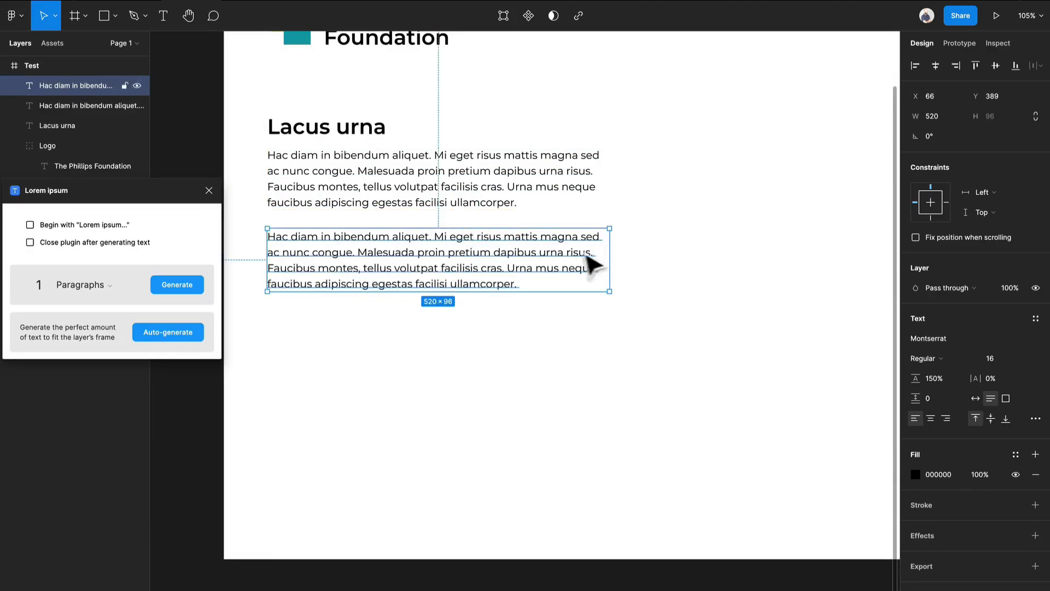
pyautogui.hotkey('ctrl', 'z')
pyautogui.moveTo(498, 194); pyautogui.dragTo(503, 282)
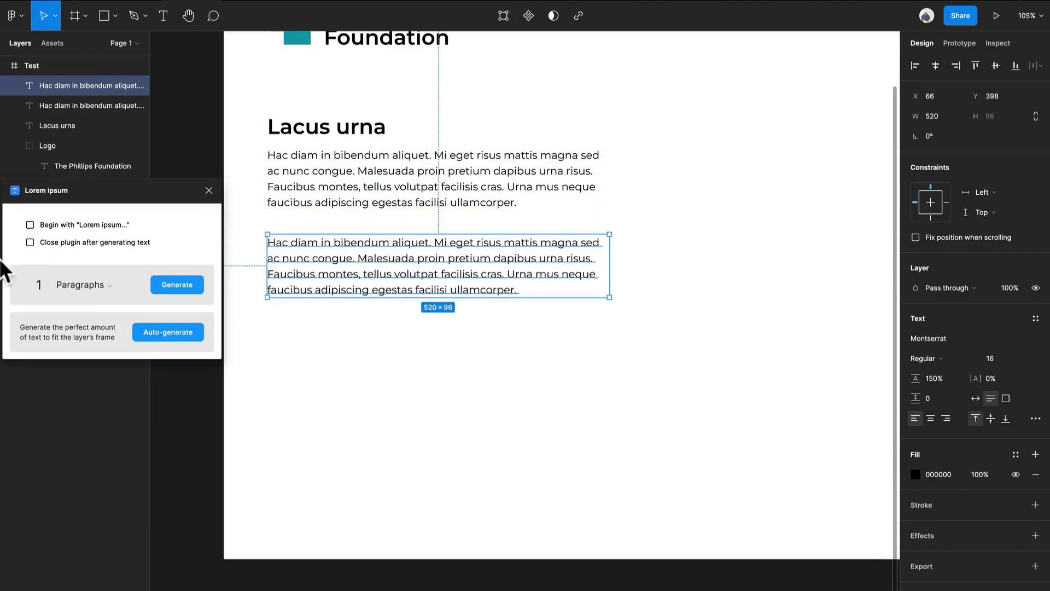
# Step: Replace the lower paragraph's text with 4 generated sentences
pyautogui.click(89, 287)
pyautogui.click(93, 322)
pyautogui.click(19, 278)
pyautogui.write('4')
pyautogui.click(165, 287)
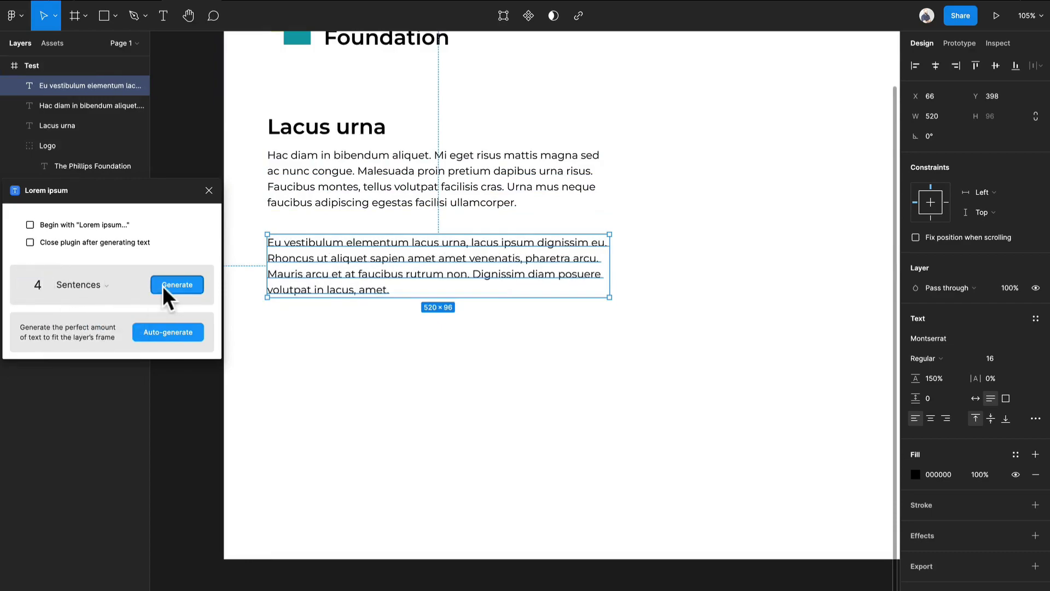
# Step: Move the first paragraph down slightly to widen its gap from the heading
pyautogui.click(429, 402)
pyautogui.click(410, 187)
pyautogui.moveTo(410, 188); pyautogui.dragTo(407, 199)
pyautogui.click(586, 438)
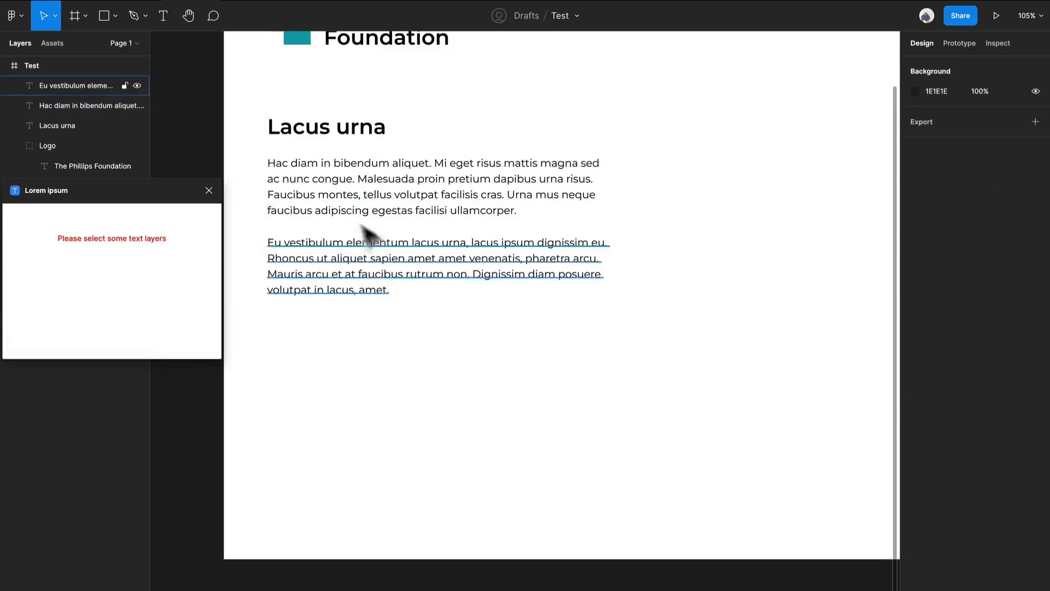
# Step: Duplicate the large heading down above the second paragraph, shift that paragraph below it, and set the copy's font size to 20
pyautogui.moveTo(388, 136); pyautogui.dragTo(380, 331)
pyautogui.moveTo(372, 293); pyautogui.dragTo(386, 361)
pyautogui.click(376, 336)
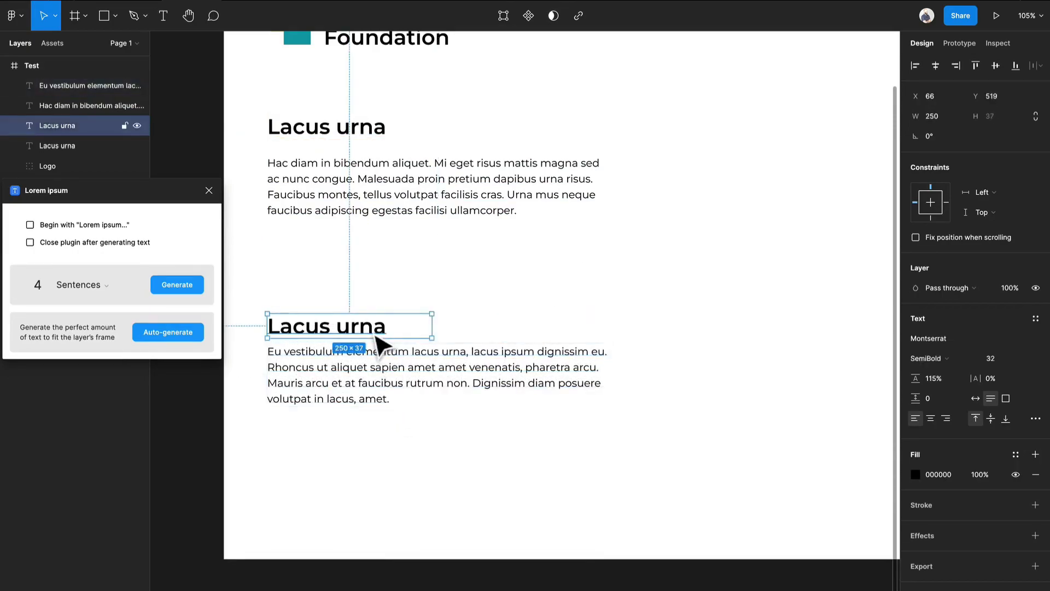
pyautogui.click(990, 359)
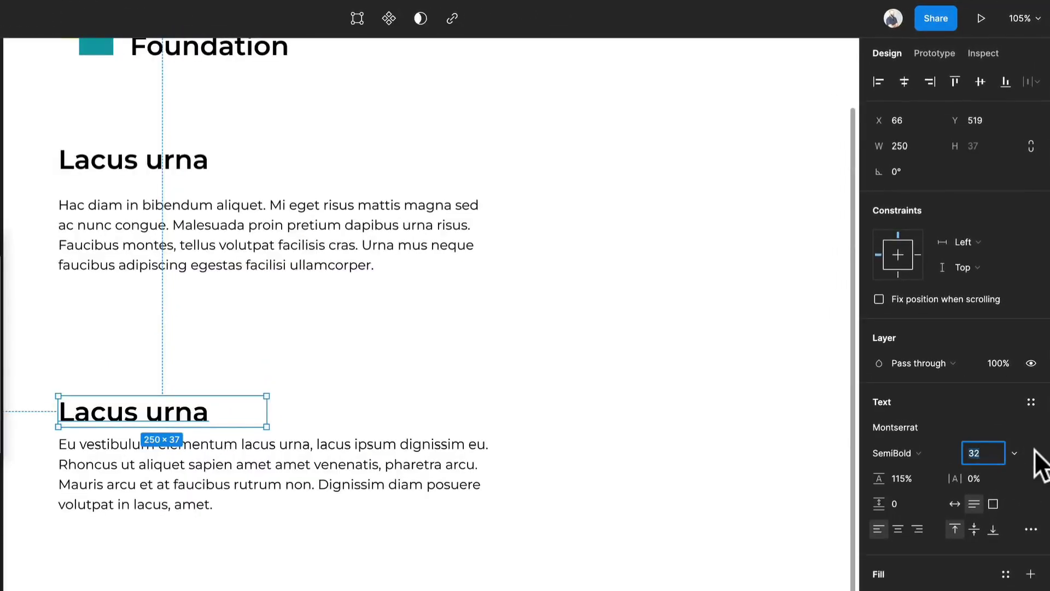
pyautogui.click(1016, 453)
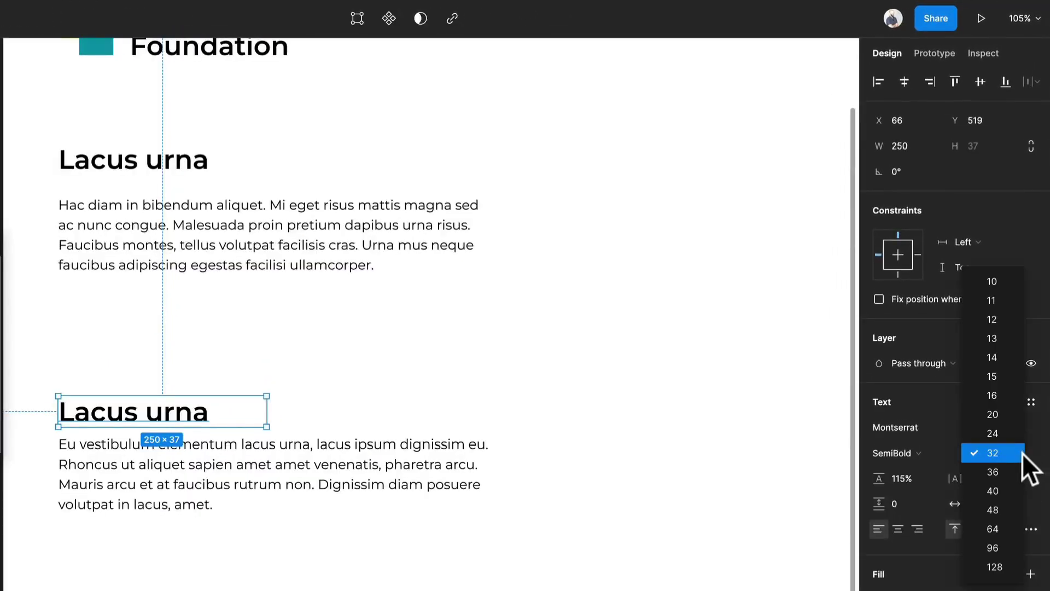
pyautogui.click(1000, 411)
# Step: Tighten the gap between the subheading and second paragraph, and move both up beneath the first paragraph
pyautogui.click(203, 461)
pyautogui.moveTo(203, 460)
pyautogui.mouseDown()
pyautogui.moveTo(202, 438)
pyautogui.moveTo(204, 448)
pyautogui.mouseUp()
pyautogui.keyDown('shift'); pyautogui.click(153, 417); pyautogui.keyUp('shift')
pyautogui.moveTo(152, 417); pyautogui.dragTo(145, 322)
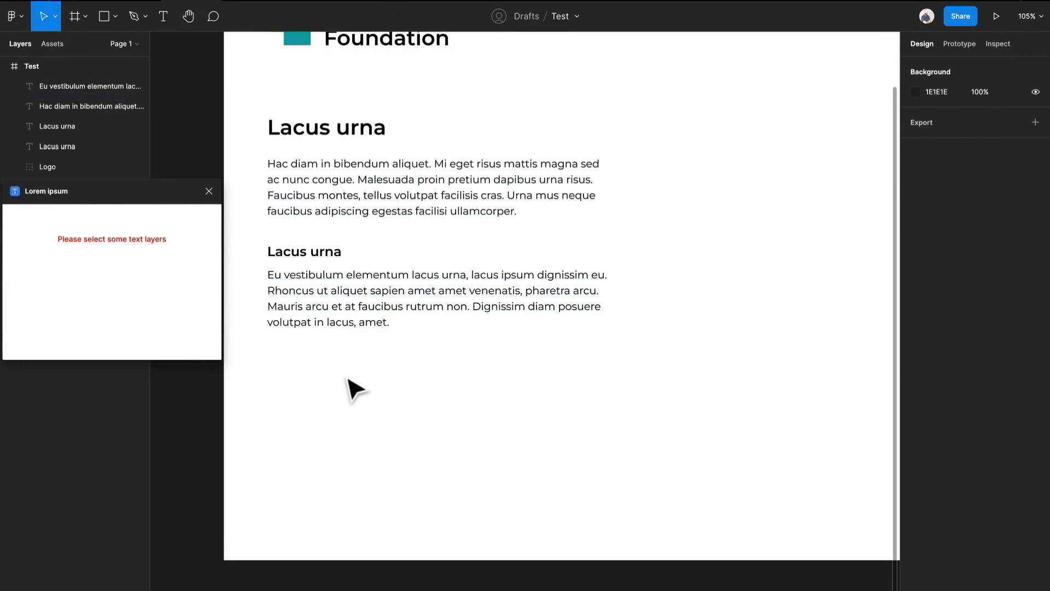
# Step: Duplicate the subheading below the second paragraph and change the copy's text to "Label"
pyautogui.moveTo(342, 263); pyautogui.dragTo(368, 392)
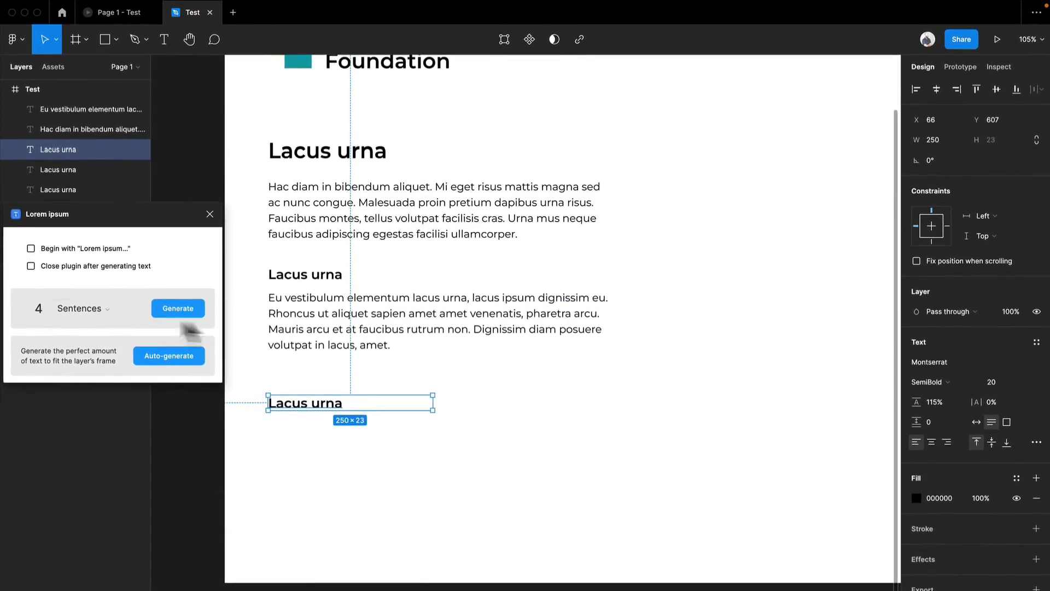
pyautogui.doubleClick(328, 407)
pyautogui.write('Label')
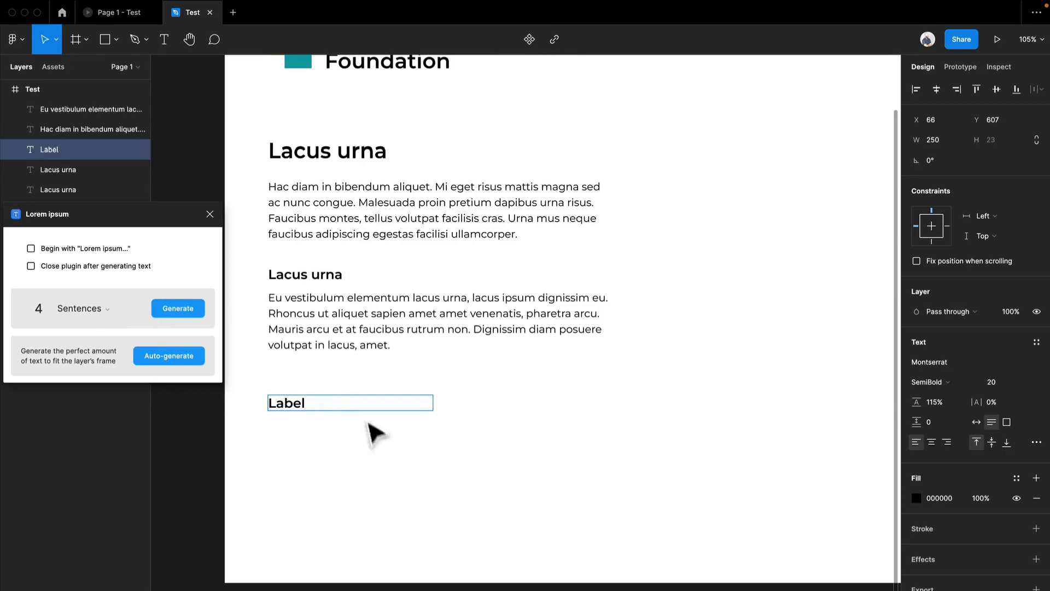
pyautogui.press('Escape')
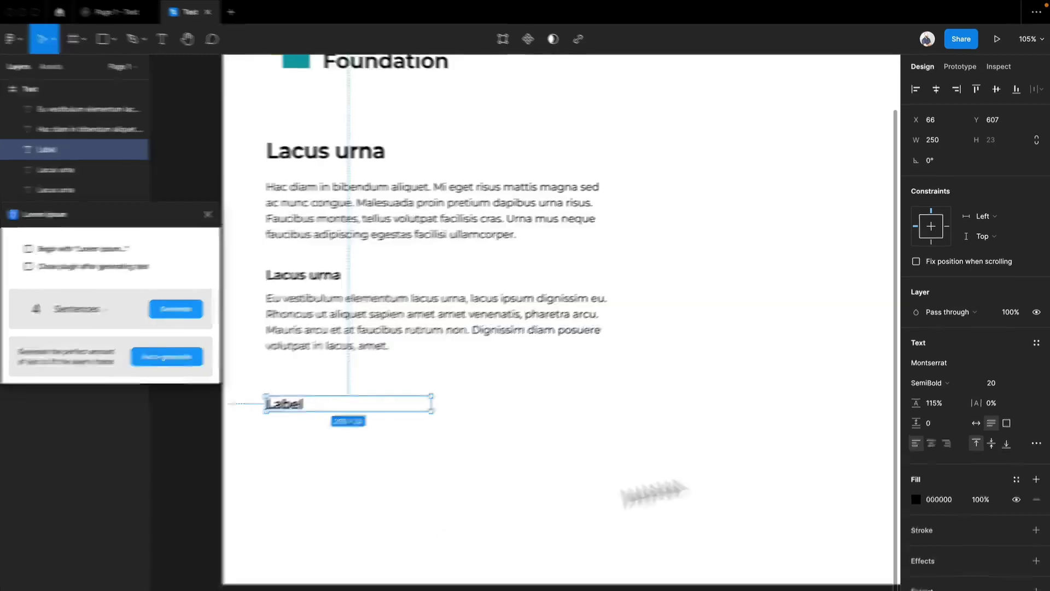
# Step: Set the Label text's font size to 14
pyautogui.write('14')
pyautogui.press('Return')
pyautogui.click(246, 534)
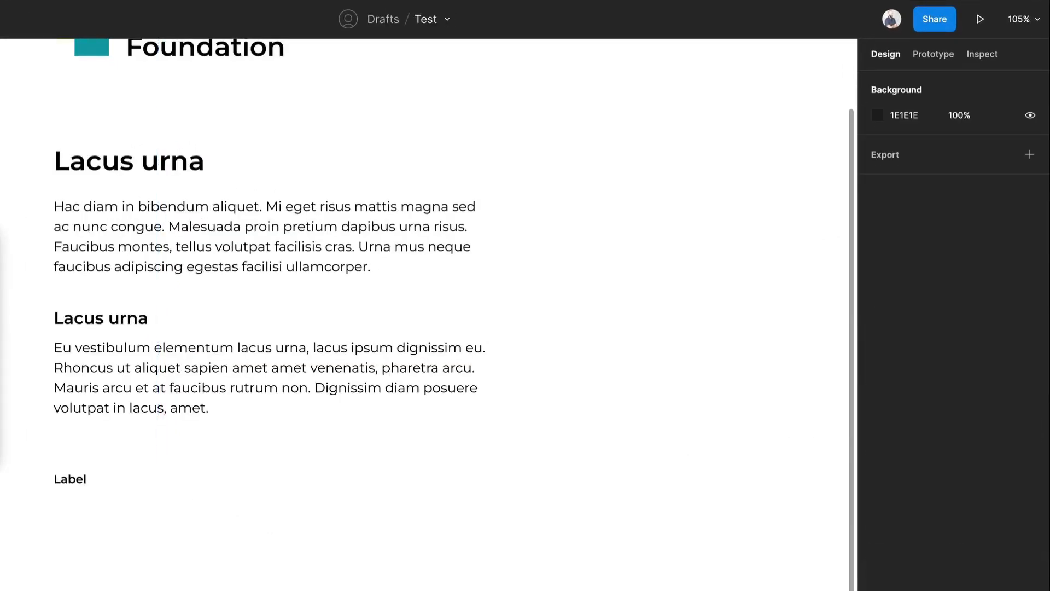
# Step: Wrap the Label text in an auto layout frame and set its item spacing to 0
pyautogui.click(81, 485)
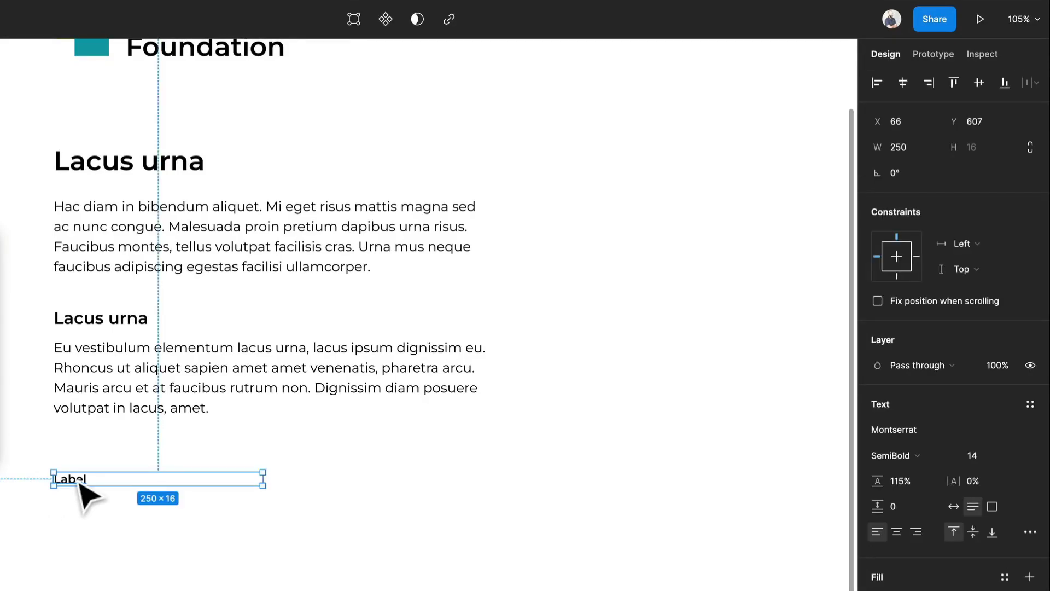
pyautogui.hotkey('shift', 'a')
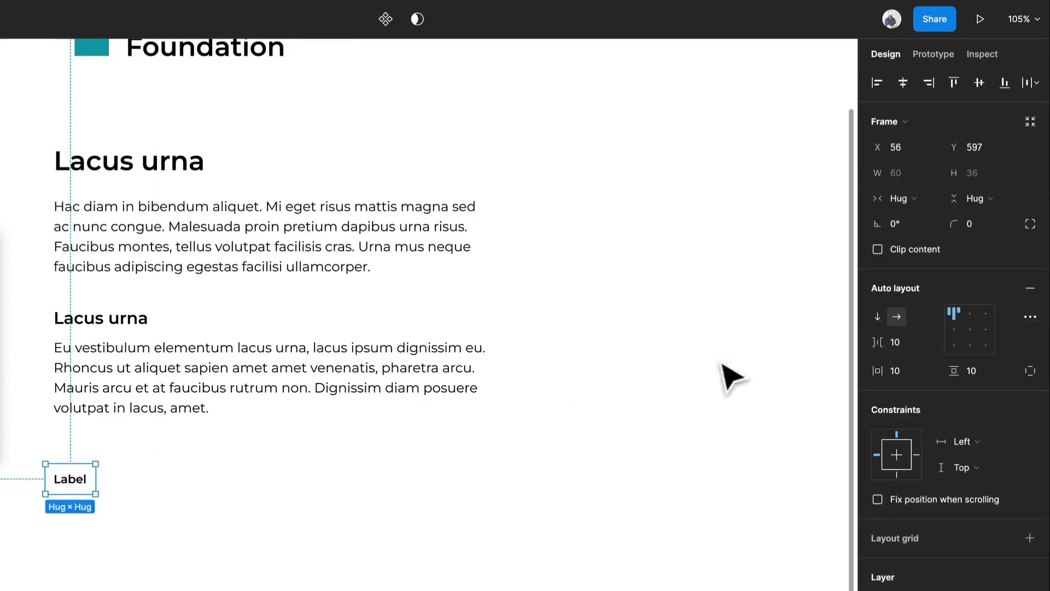
pyautogui.write('0')
pyautogui.press('Return')
# Step: Give the Label frame a fixed height of 48 with its content centred
pyautogui.click(997, 202)
pyautogui.click(993, 179)
pyautogui.write('48')
pyautogui.press('Return')
pyautogui.press('Escape')
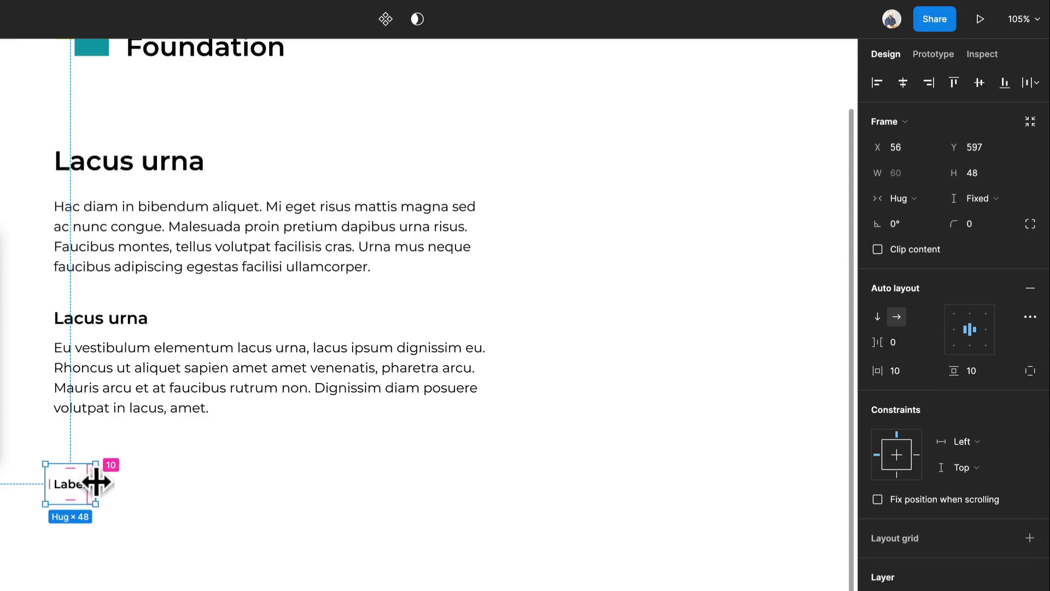
# Step: Change the button's text from Label to "Welcome"
pyautogui.doubleClick(75, 488)
pyautogui.doubleClick(71, 481)
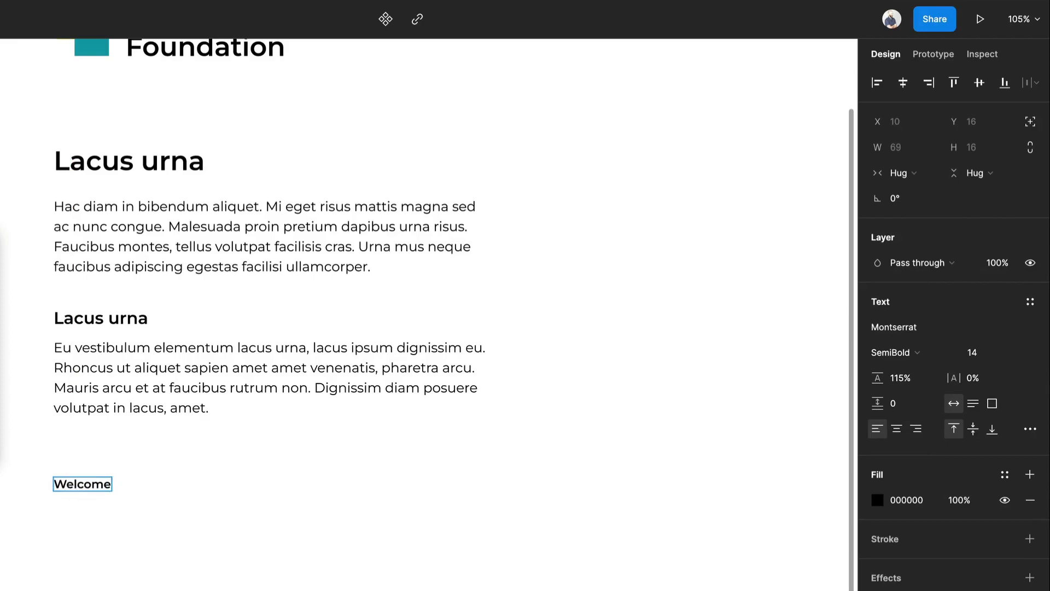
pyautogui.press('Escape')
# Step: Fill the Welcome button with the teal sampled from the logo and set its text colour to white
pyautogui.moveTo(93, 472); pyautogui.dragTo(92, 467)
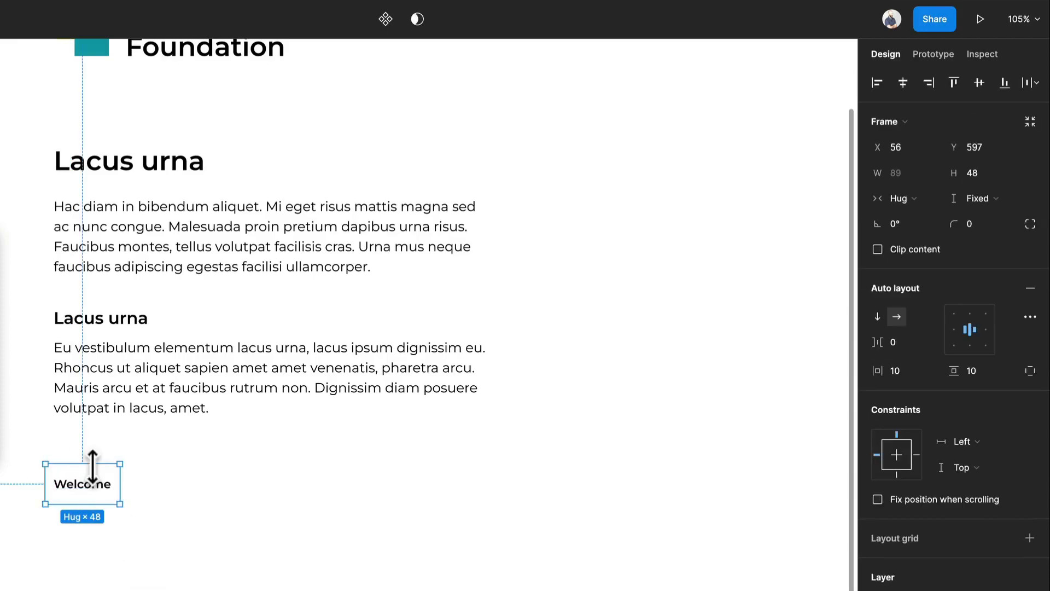
pyautogui.press('i')
pyautogui.click(93, 48)
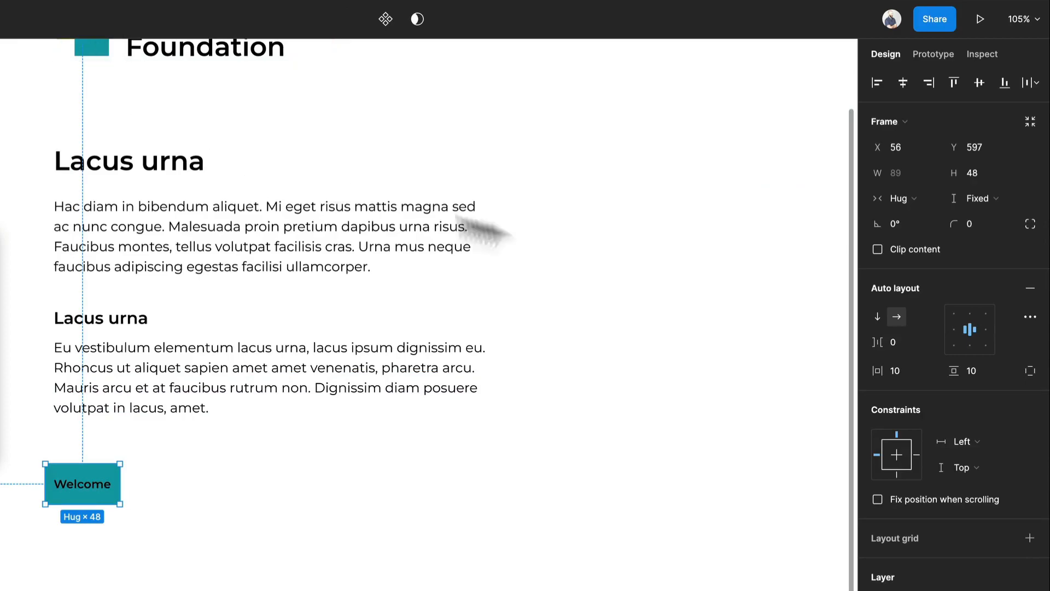
pyautogui.click(911, 552)
pyautogui.write('fff')
pyautogui.press('Return')
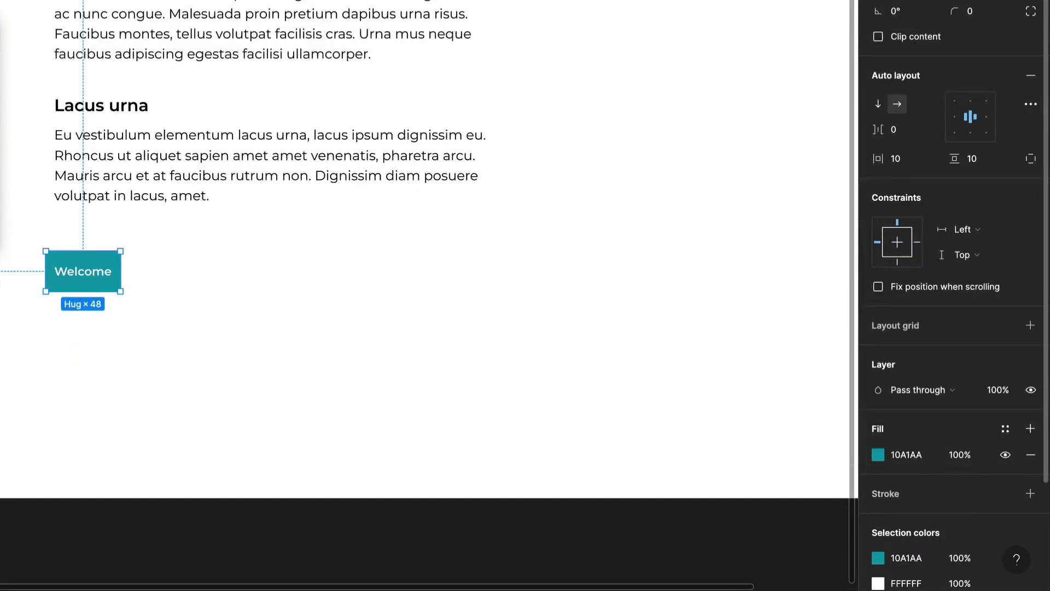
# Step: Round the Welcome button's corners with a radius of 4
pyautogui.click(357, 352)
pyautogui.click(111, 278)
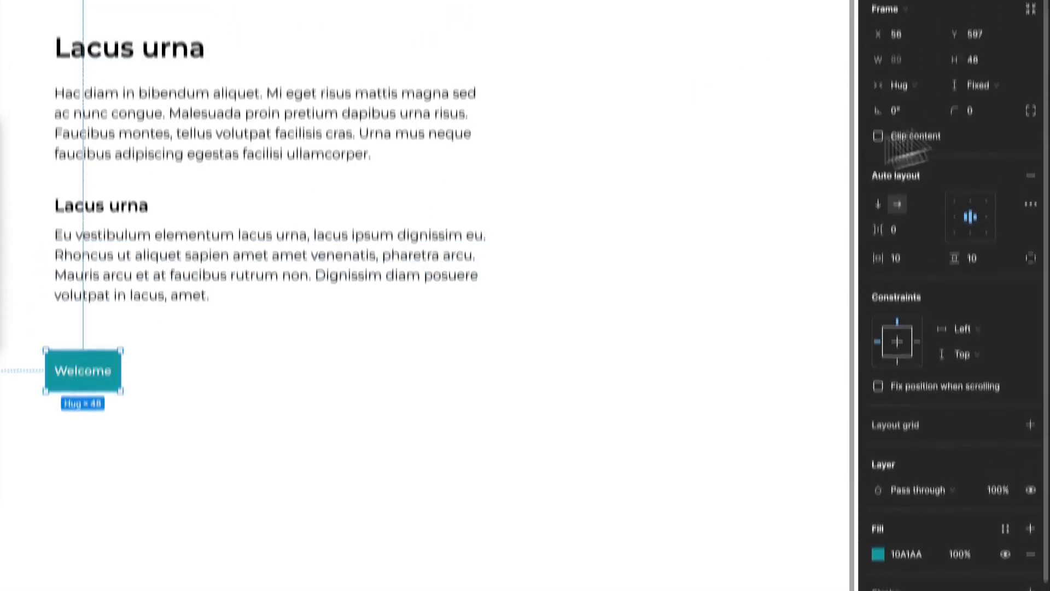
pyautogui.write('4')
pyautogui.press('Escape')
# Step: Move the Welcome button closer beneath the second paragraph, roughly in line with the text's left edge
pyautogui.moveTo(96, 486); pyautogui.dragTo(121, 458)
pyautogui.click(289, 487)
pyautogui.scroll(3, 282, 476)
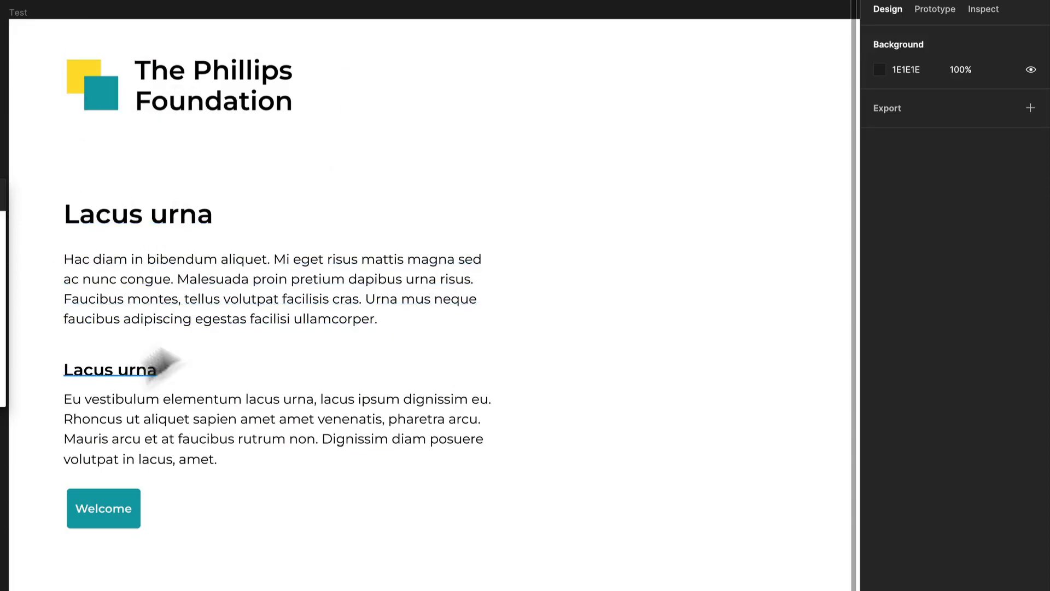
# Step: Set the second paragraph's font size to 14
pyautogui.click(327, 453)
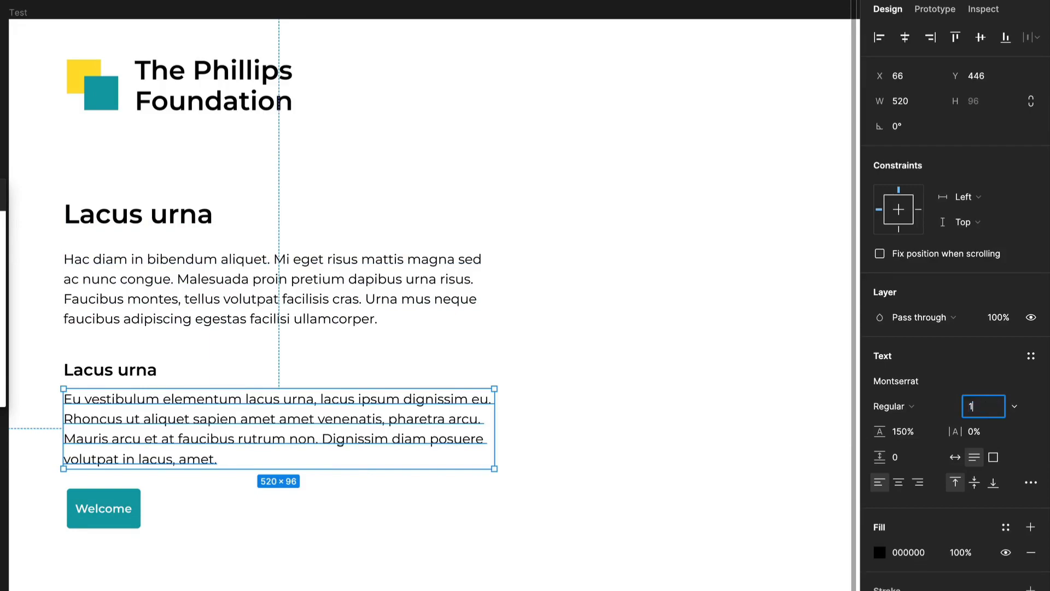
pyautogui.press('Return')
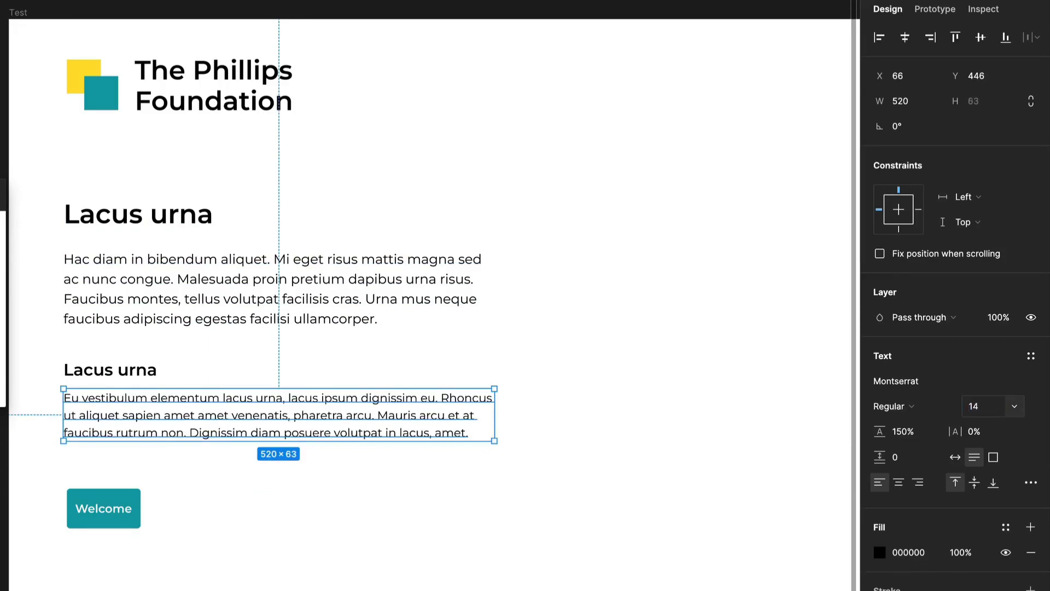
pyautogui.click(455, 545)
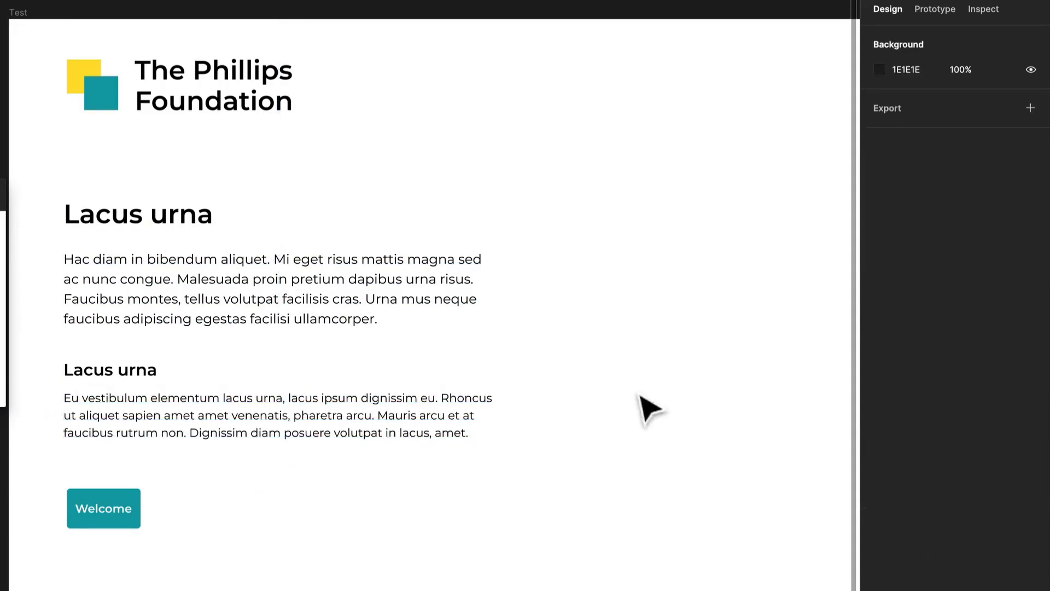
# Step: Duplicate the large Lacus urna heading horizontally into the empty space beside the first column
pyautogui.hscroll(3, 476, 305)
pyautogui.scroll(2, 436, 368)
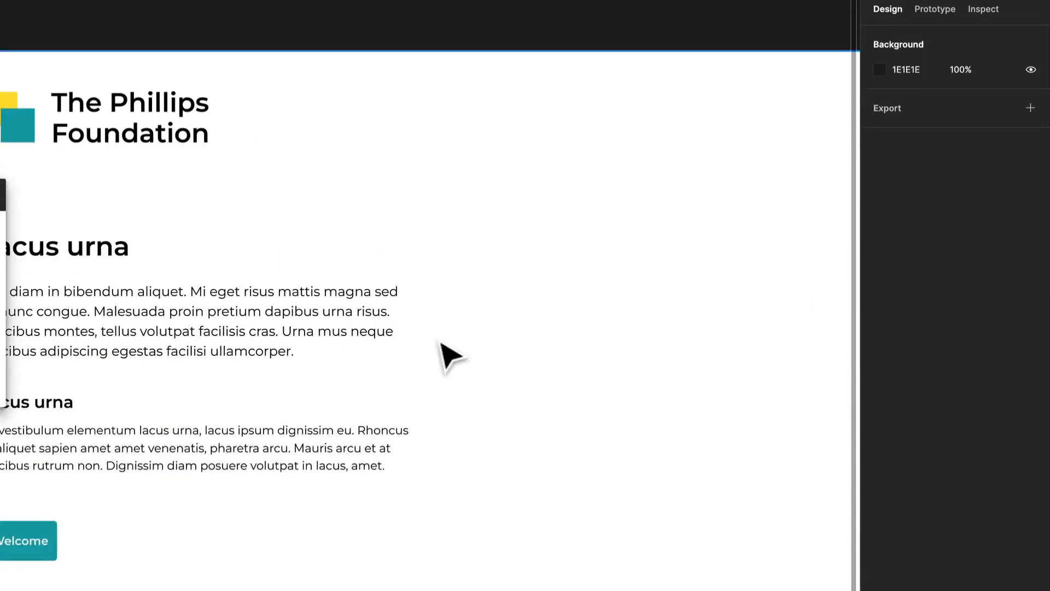
pyautogui.scroll(-2, 441, 352)
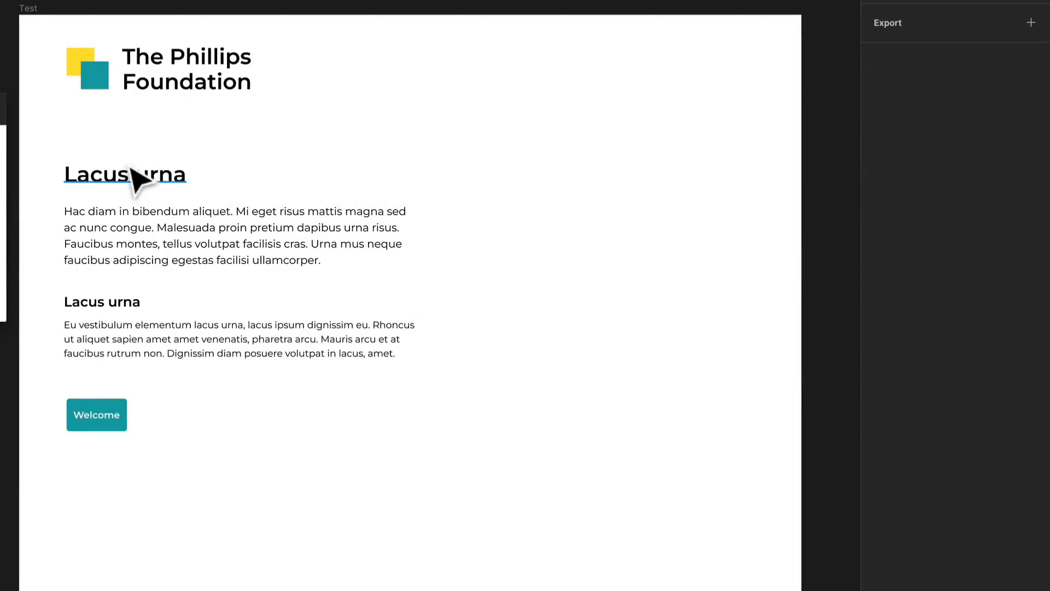
pyautogui.moveTo(122, 180); pyautogui.dragTo(510, 182)
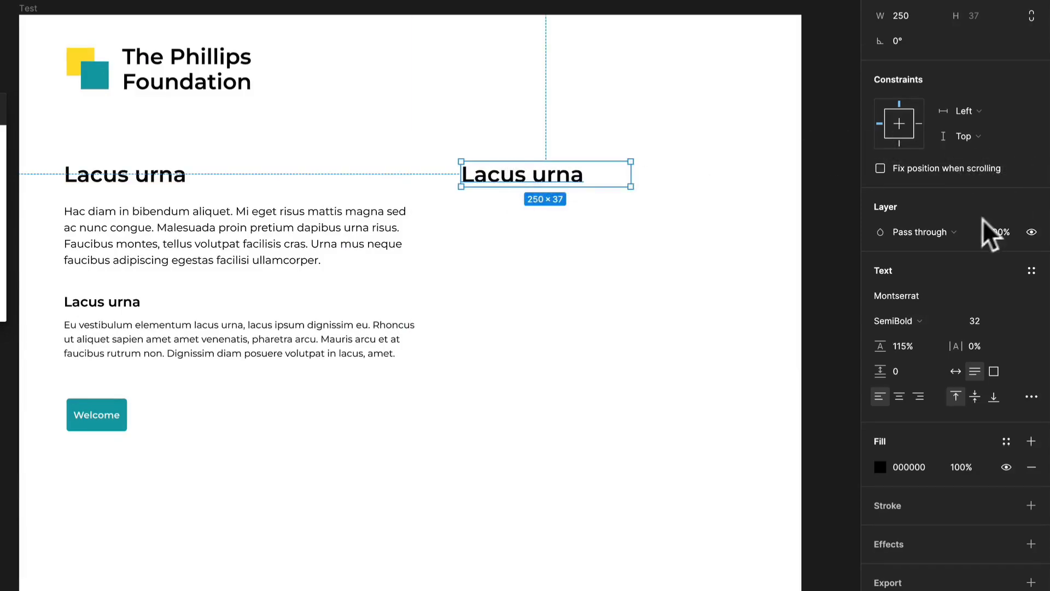
# Step: Try Palatino on the copied heading, and set its font to EB Garamond SemiBold
pyautogui.write('Palatino')
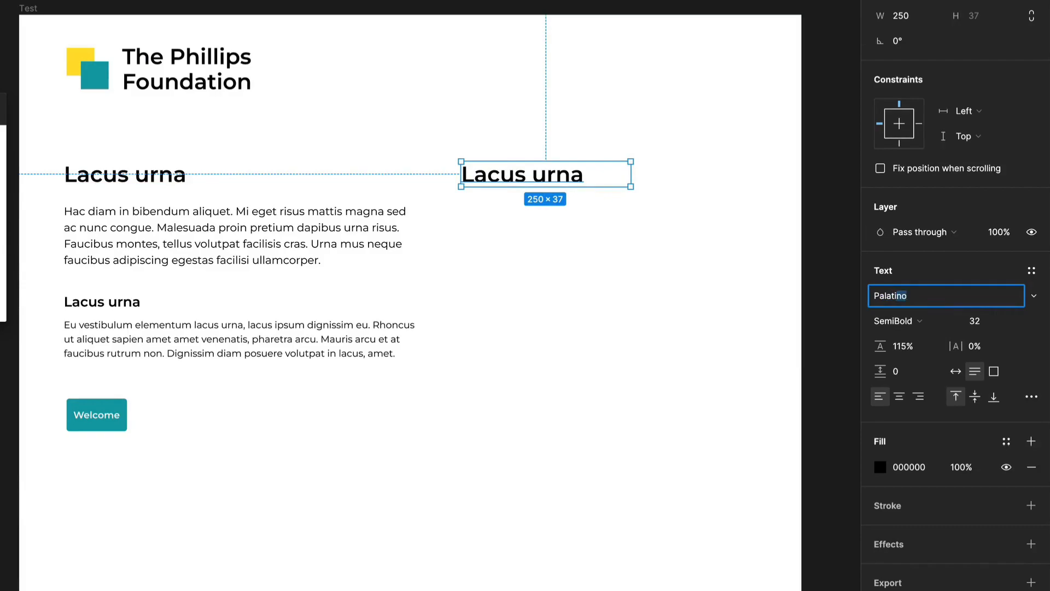
pyautogui.press('Return')
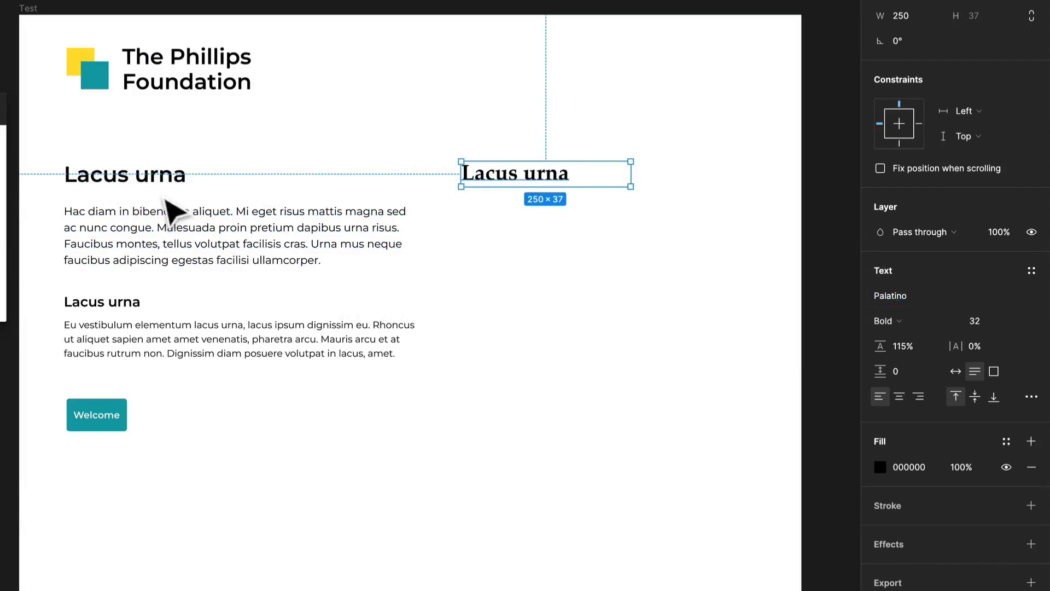
pyautogui.write('EB Garamond')
pyautogui.press('Return')
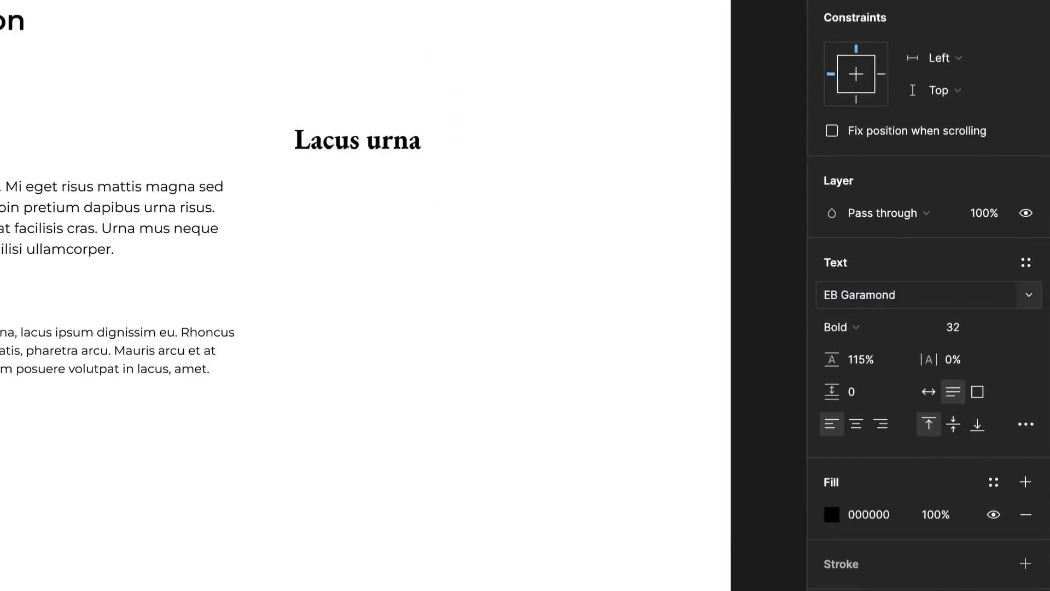
pyautogui.click(898, 325)
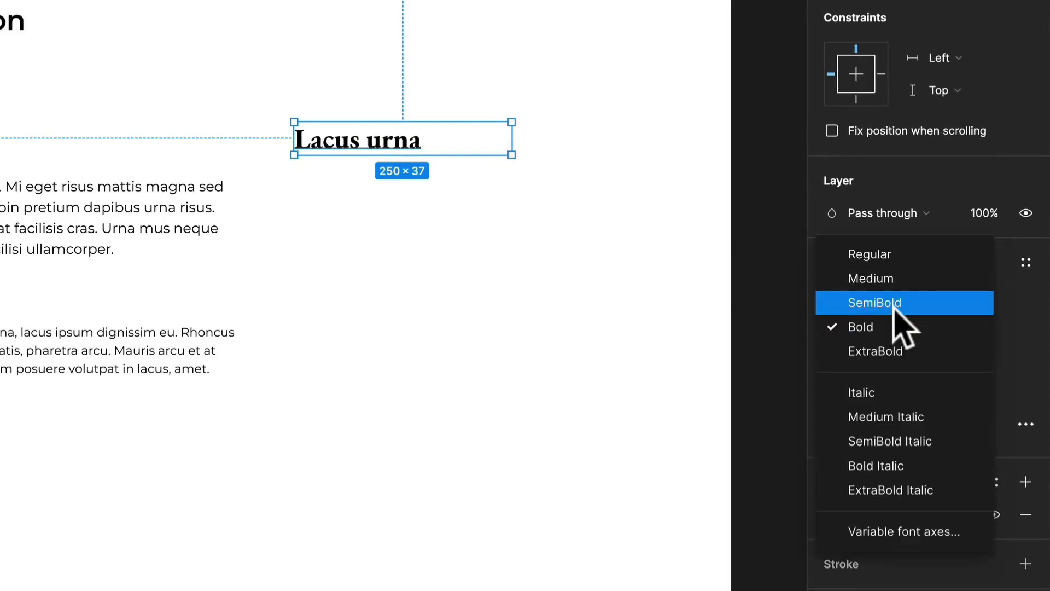
pyautogui.click(894, 307)
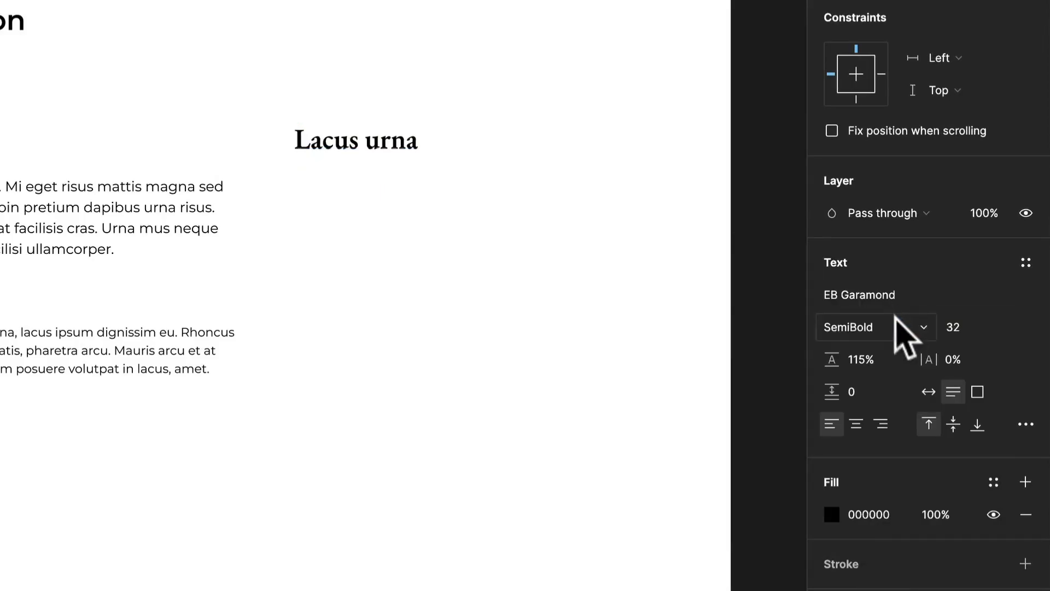
# Step: Change the copied heading's text to "Welcome to our foundation" and widen its box to 402 so it fits one line
pyautogui.doubleClick(383, 141)
pyautogui.write('Welc')
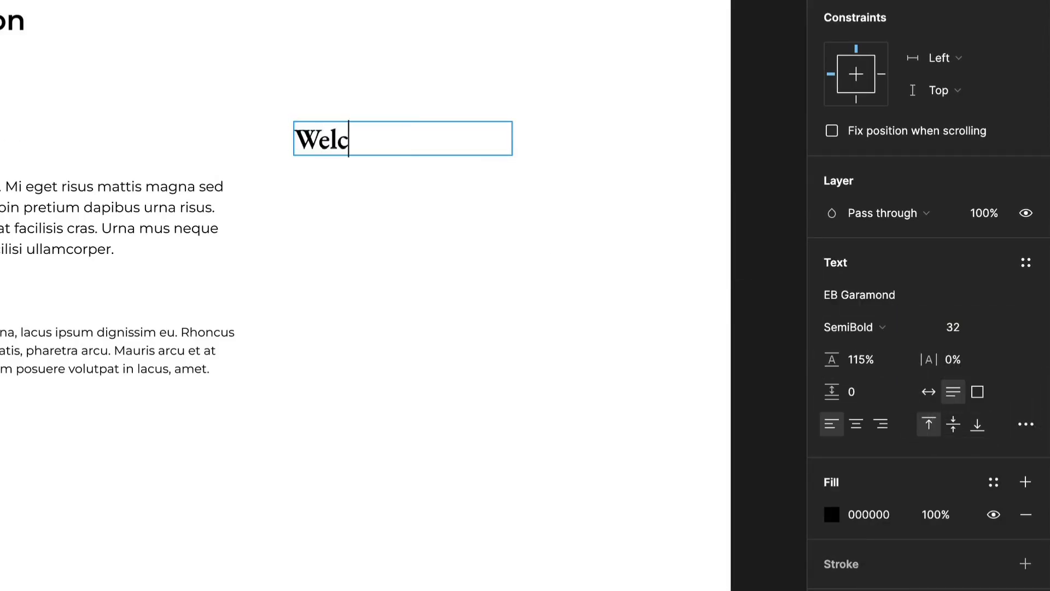
pyautogui.write('ome to our')
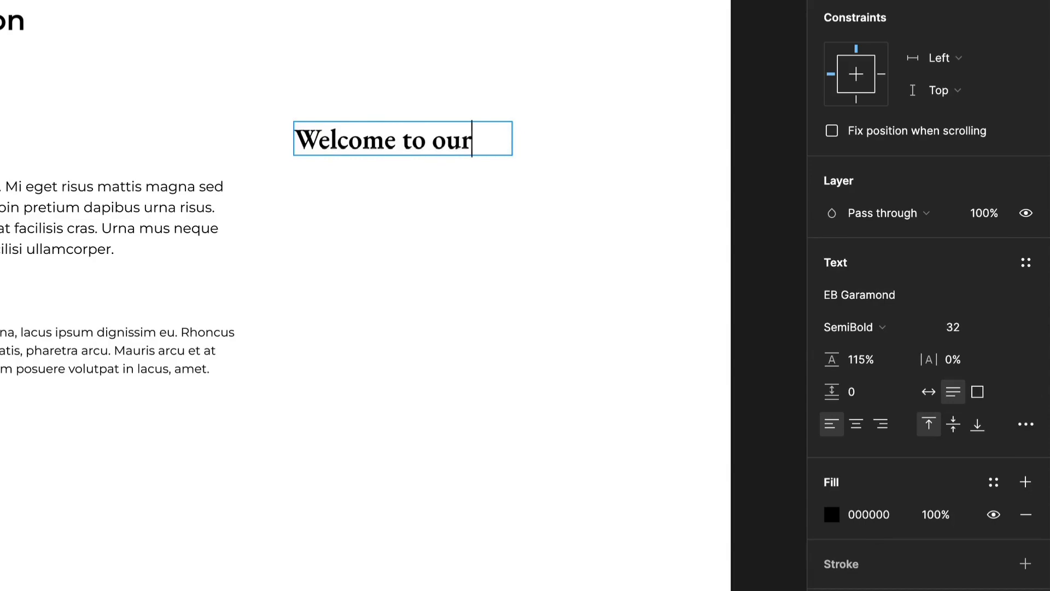
pyautogui.write(' foundation')
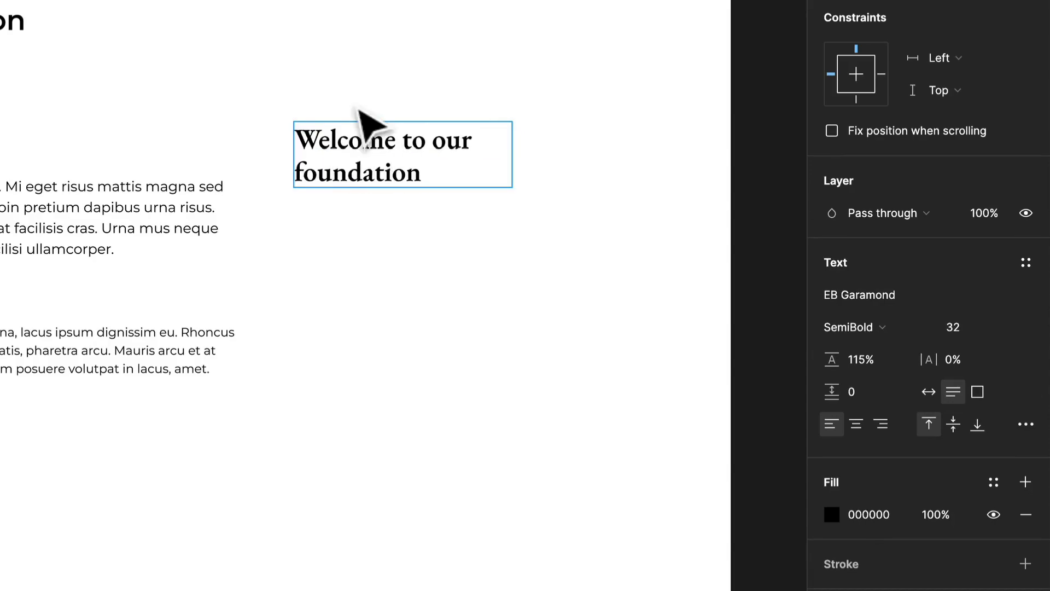
pyautogui.press('Escape')
pyautogui.moveTo(526, 166); pyautogui.dragTo(646, 172)
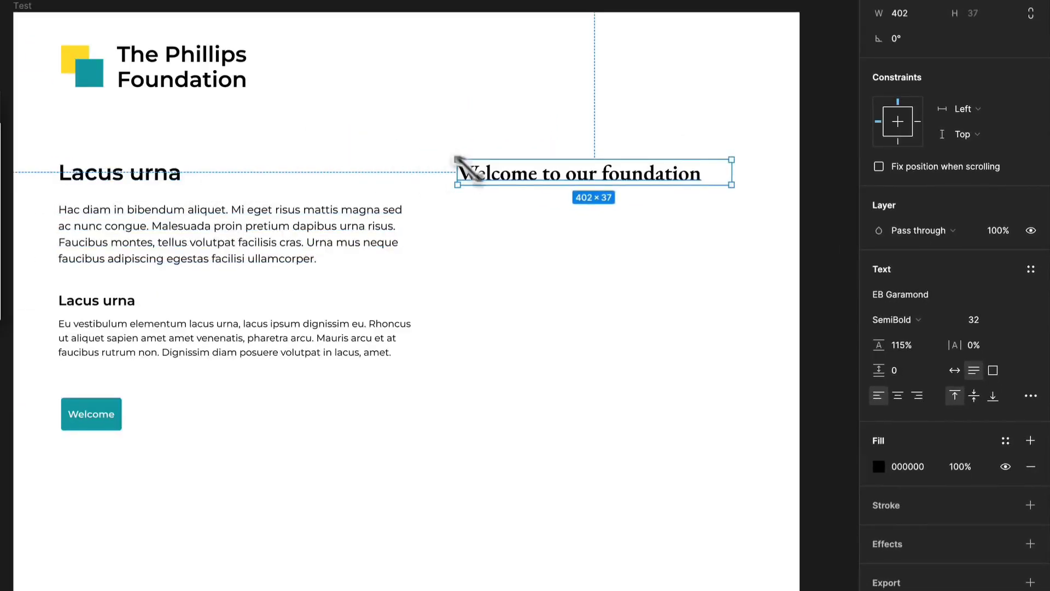
# Step: Colour the Welcome to our foundation heading with the button's teal, darkened to a deeper shade
pyautogui.click(879, 467)
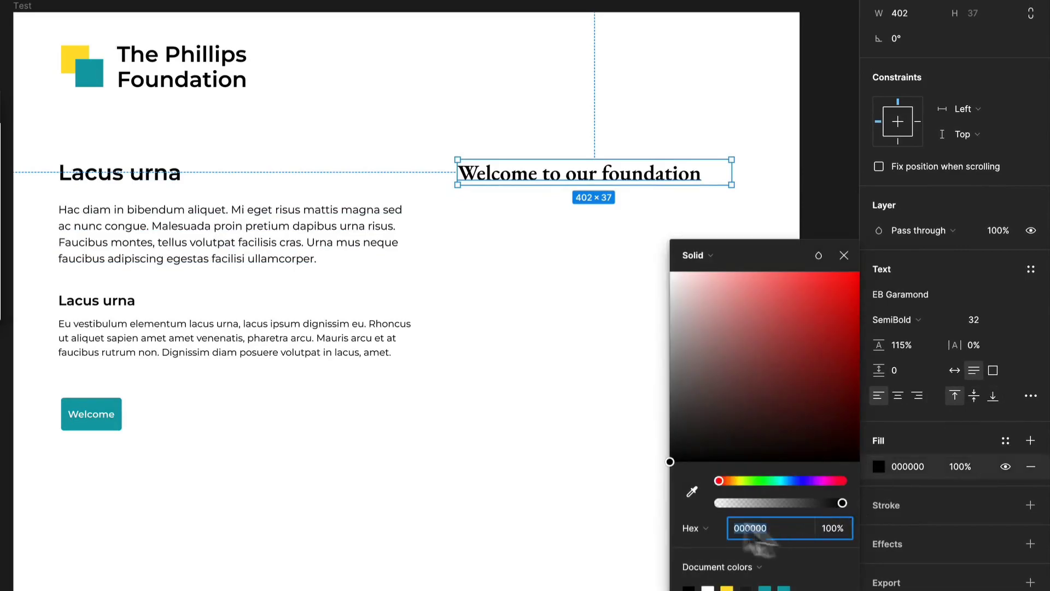
pyautogui.click(692, 491)
pyautogui.click(102, 404)
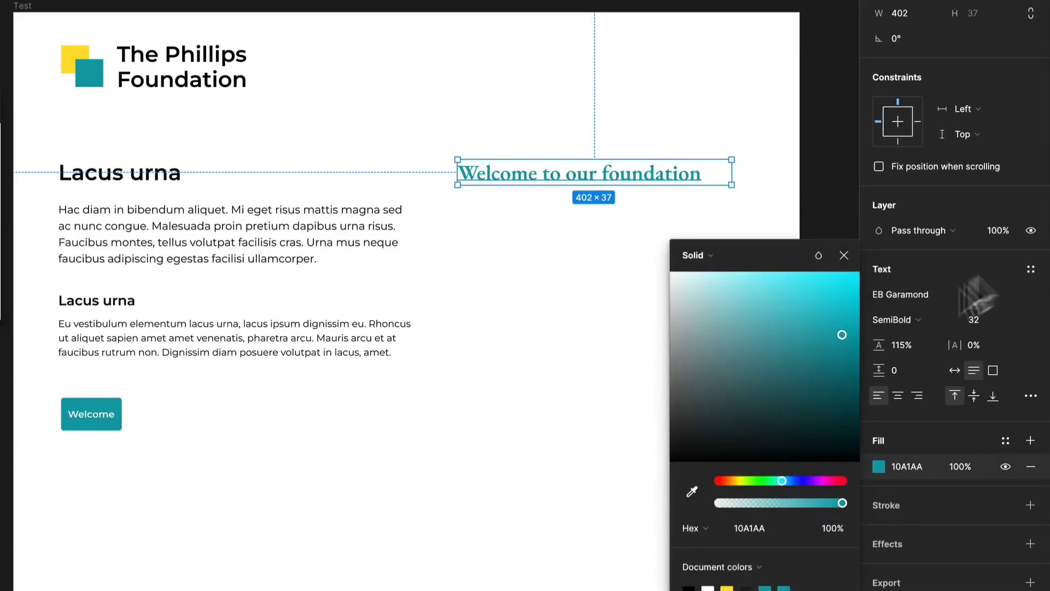
pyautogui.moveTo(826, 350); pyautogui.dragTo(851, 373)
pyautogui.click(572, 292)
# Step: Duplicate the first column's larger paragraph beneath the Welcome to our foundation heading and widen the Test frame to 1640
pyautogui.moveTo(169, 248); pyautogui.dragTo(569, 270)
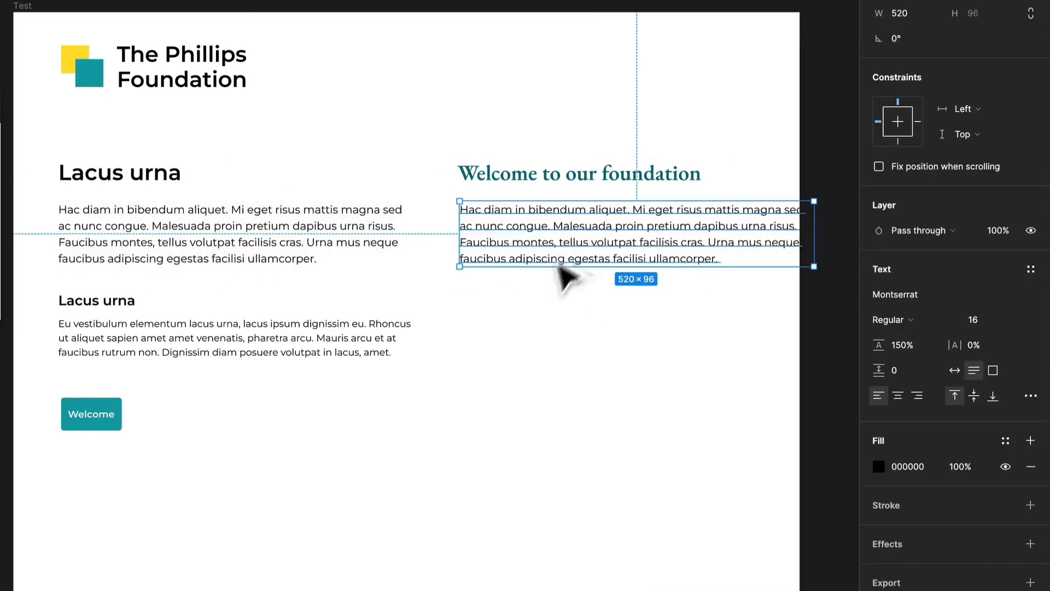
pyautogui.rightClick(496, 421)
pyautogui.click(399, 481)
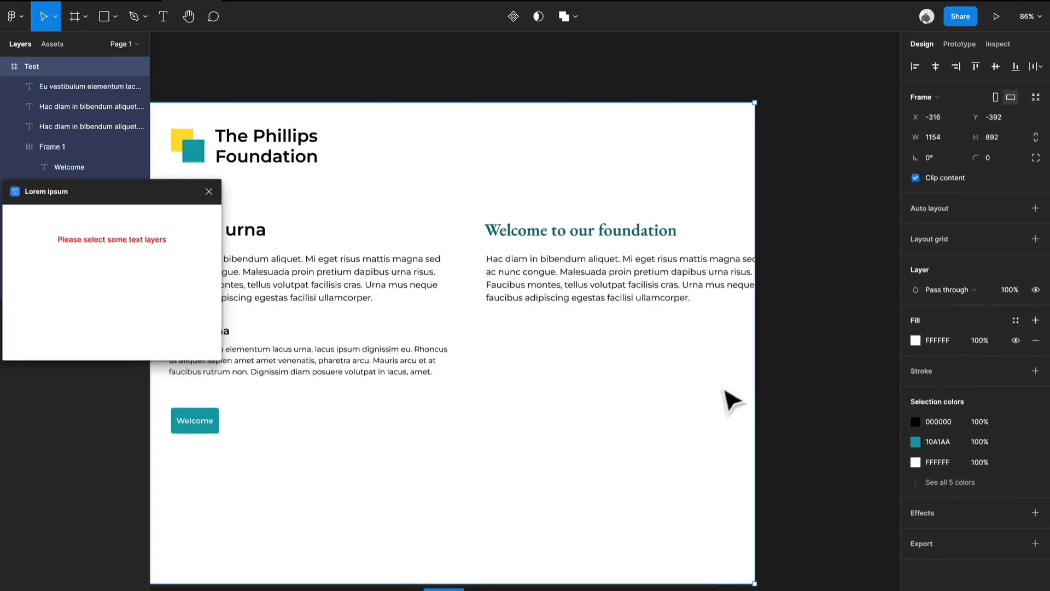
pyautogui.moveTo(759, 364); pyautogui.dragTo(816, 377)
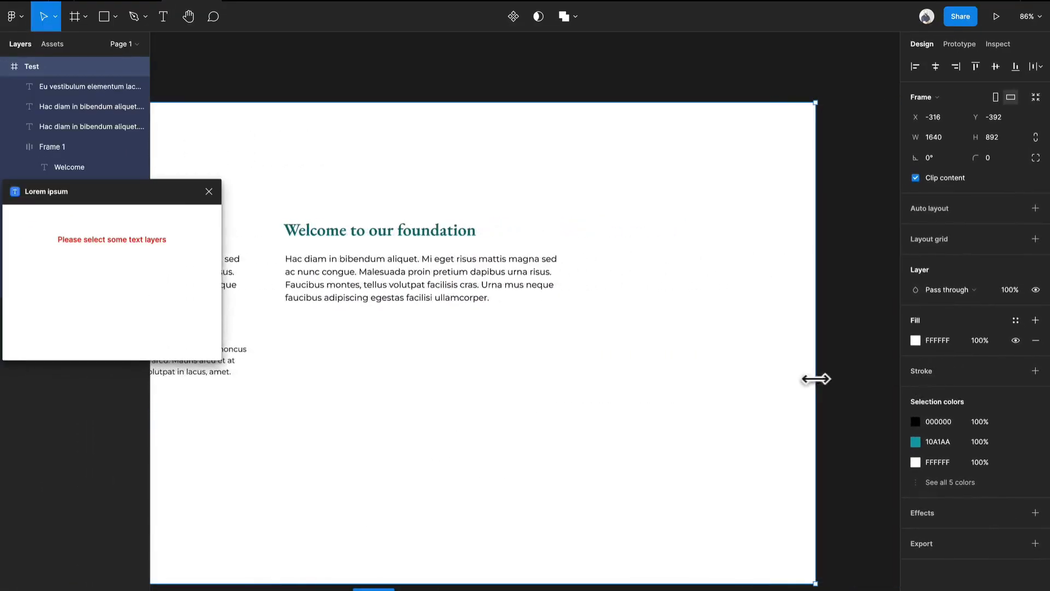
# Step: Align the copied paragraph beneath the serif heading at X 652, Y 271, and set its fill to dark grey 404040
pyautogui.click(678, 268)
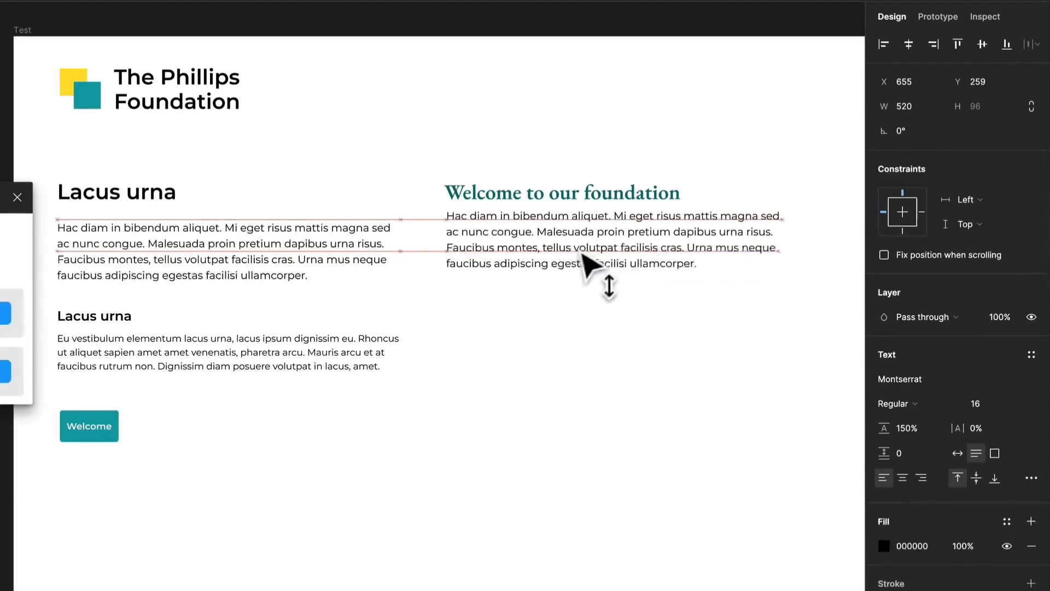
pyautogui.moveTo(588, 271); pyautogui.dragTo(629, 255)
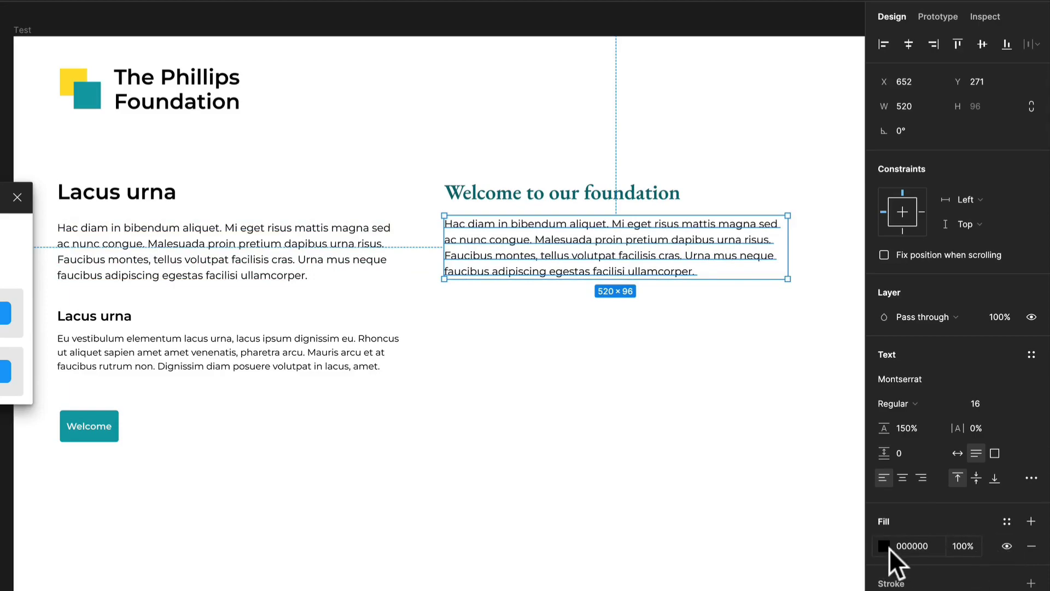
pyautogui.click(885, 546)
pyautogui.moveTo(731, 503); pyautogui.dragTo(682, 502)
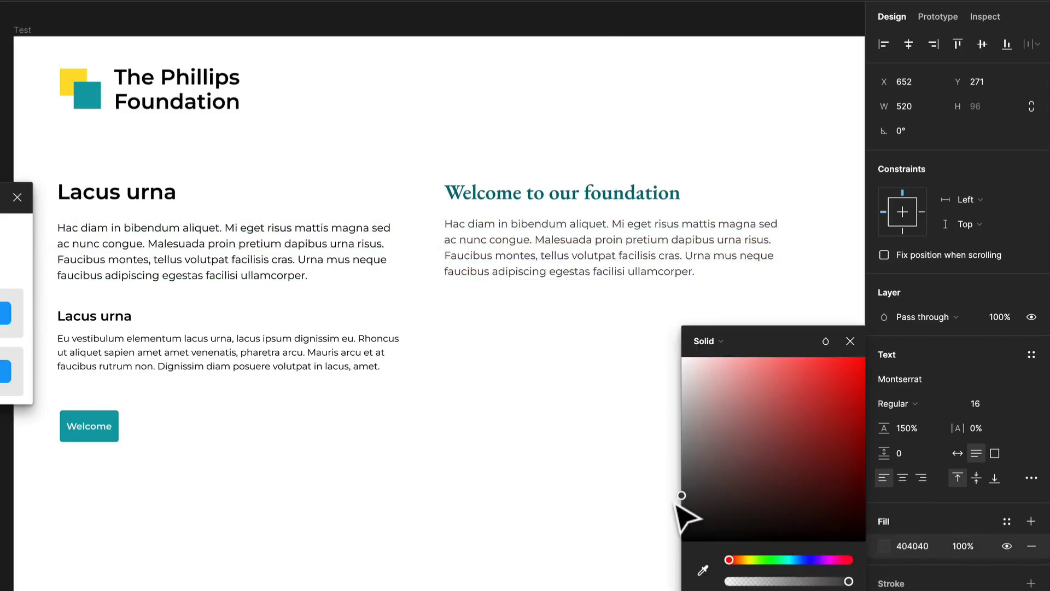
pyautogui.click(582, 410)
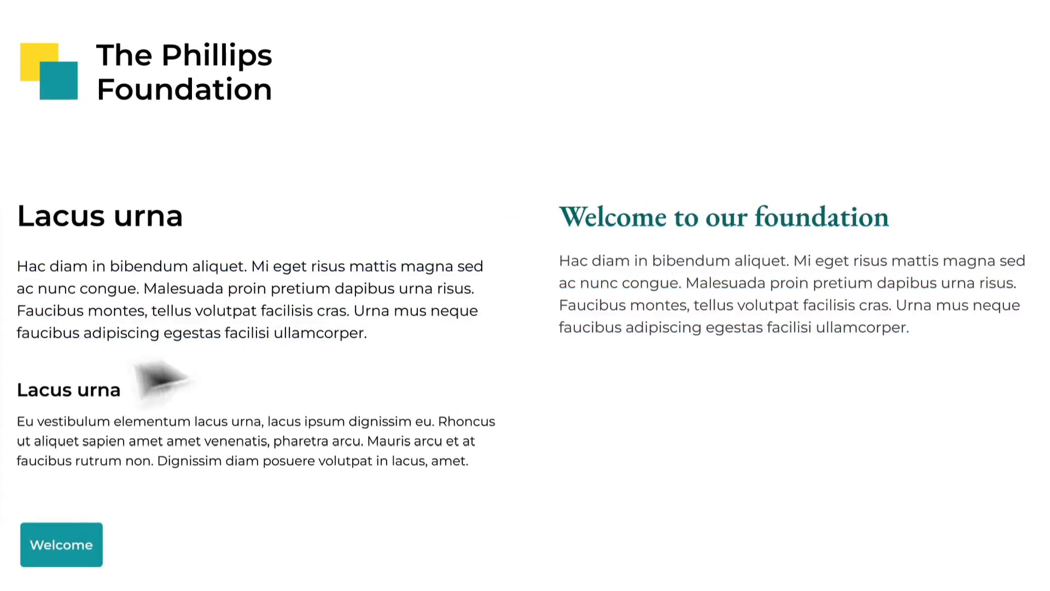
# Step: Duplicate the smaller Lacus urna subheading into the second column and set it to uppercase with 9% letter spacing
pyautogui.moveTo(94, 402); pyautogui.dragTo(634, 403)
pyautogui.doubleClick(711, 391)
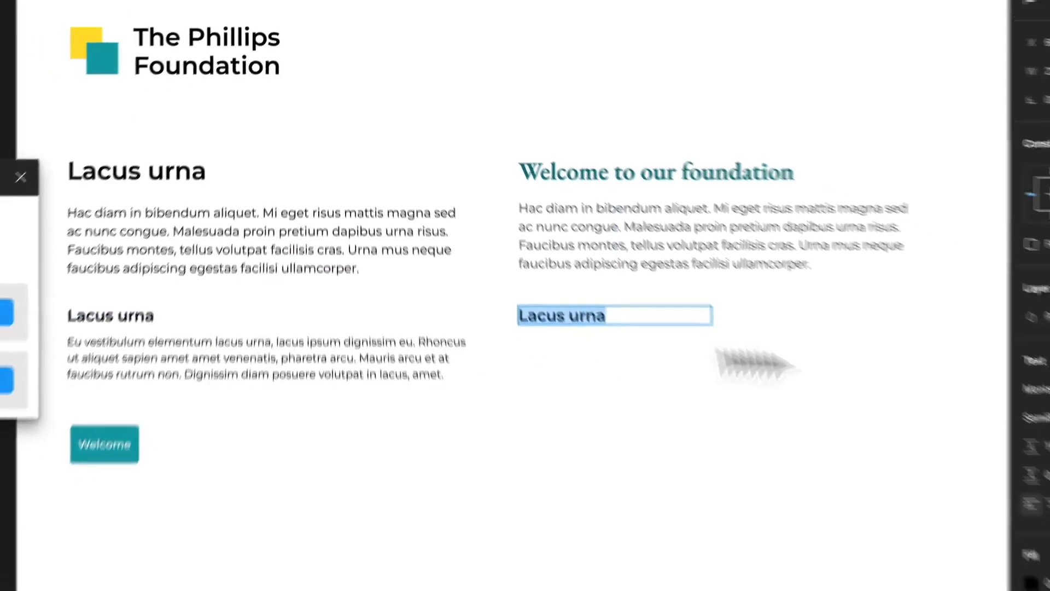
pyautogui.click(1033, 396)
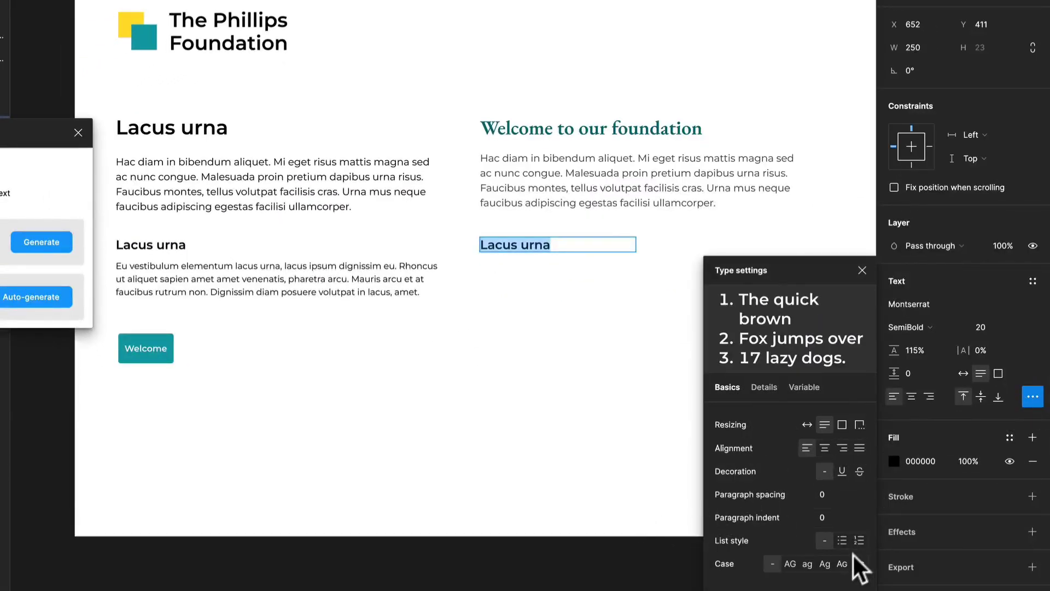
pyautogui.click(792, 565)
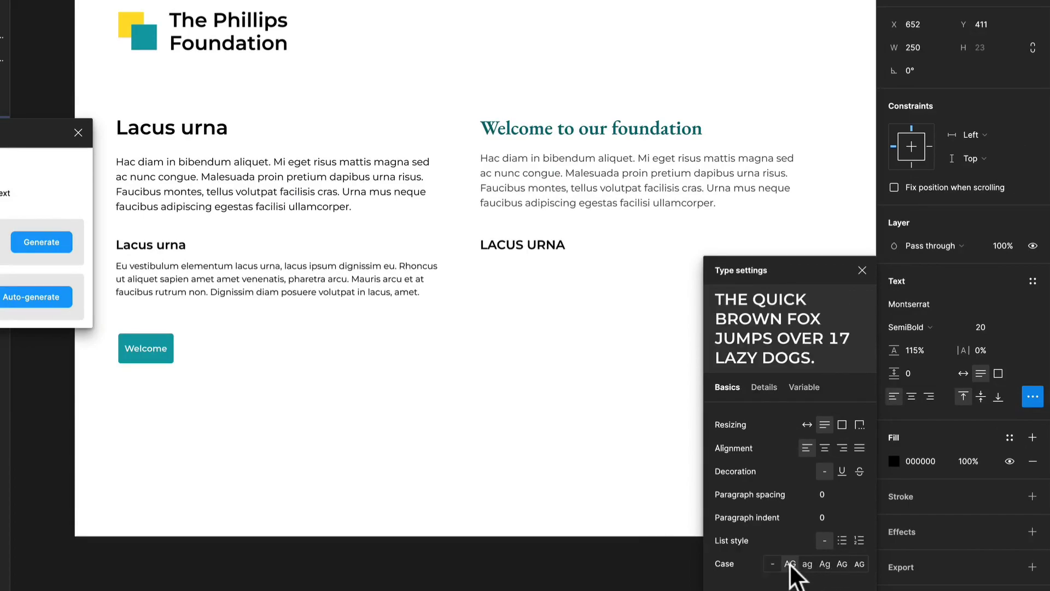
pyautogui.moveTo(966, 356); pyautogui.dragTo(984, 356)
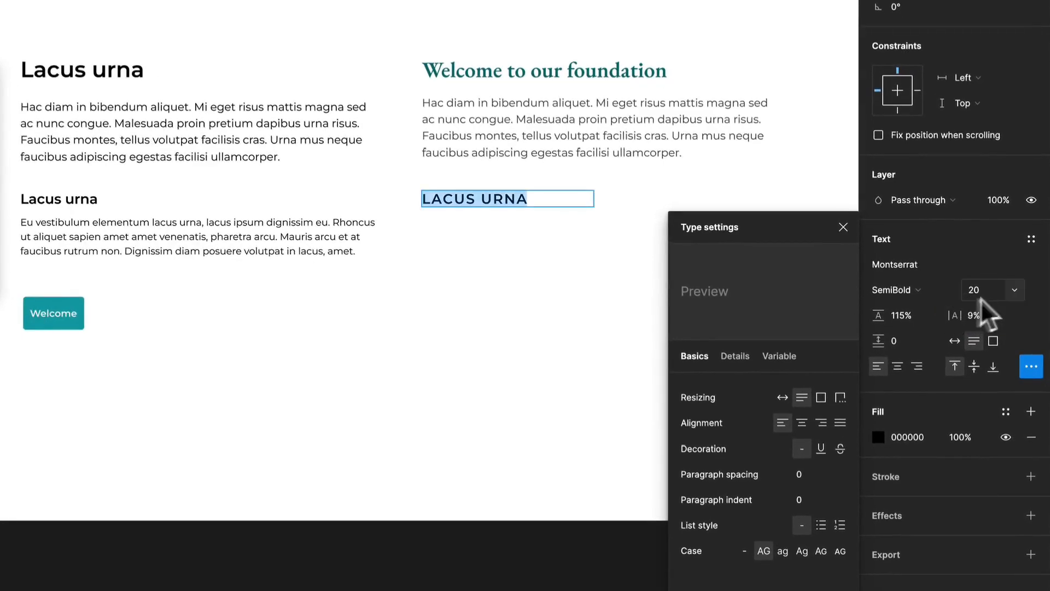
# Step: Change the uppercase subheading's text to "HOW WE HELP" and colour it grey 757575
pyautogui.write('HOW WE HELP')
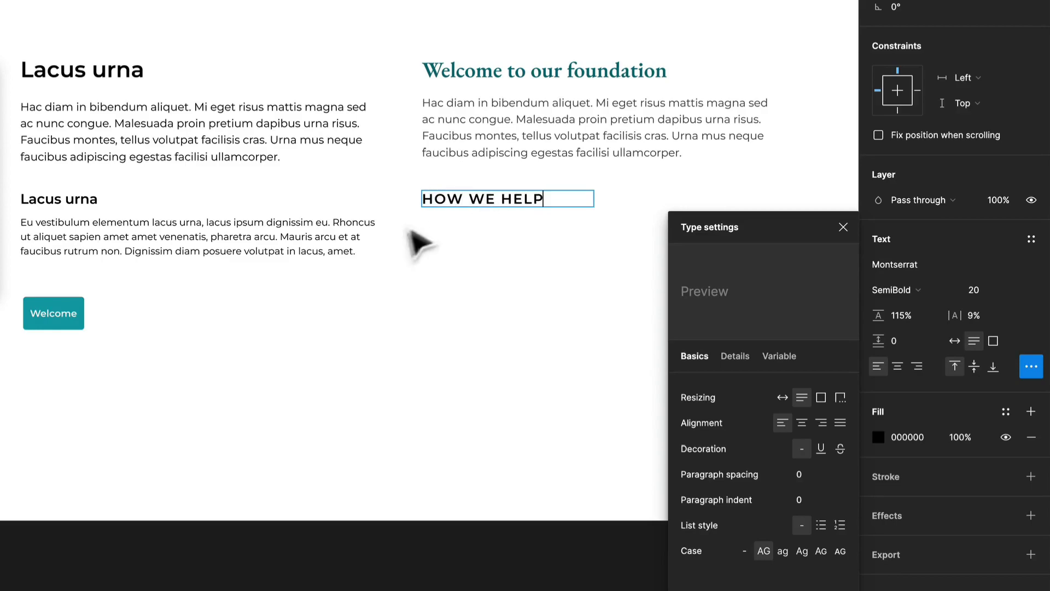
pyautogui.press('Escape')
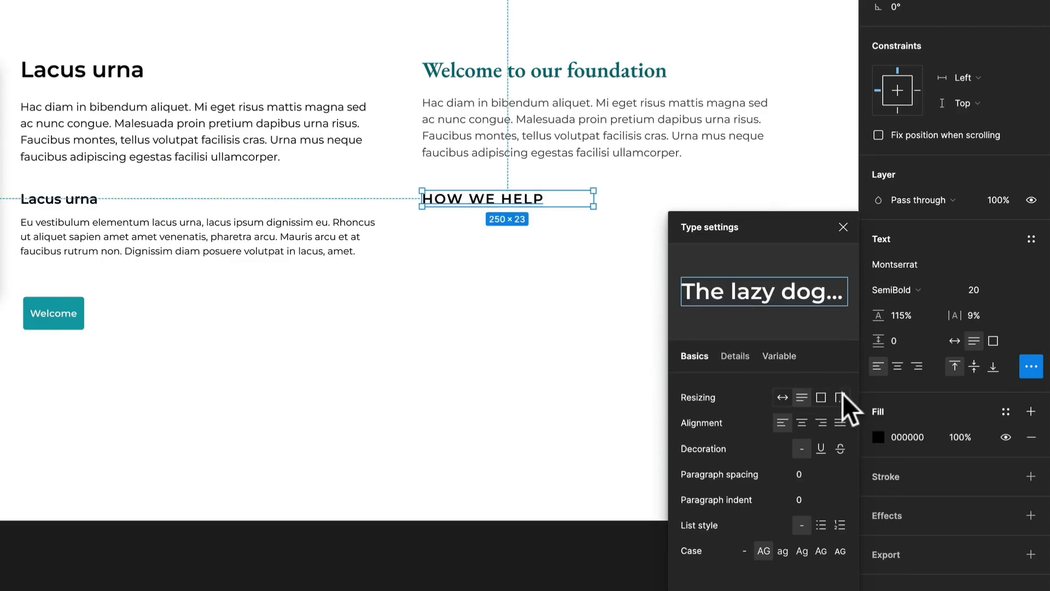
pyautogui.click(878, 436)
pyautogui.moveTo(703, 419); pyautogui.dragTo(668, 345)
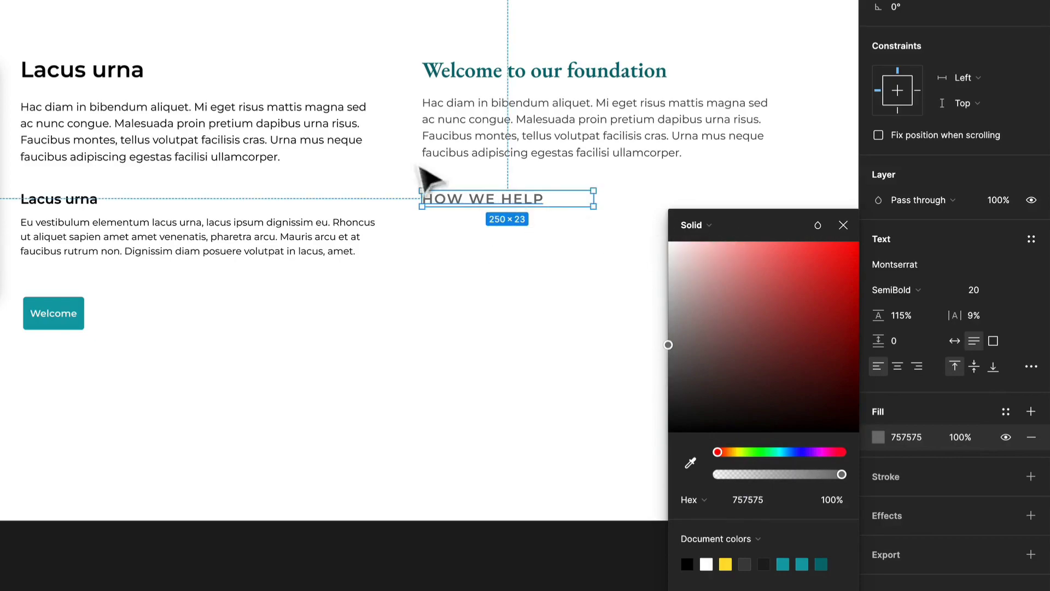
# Step: Duplicate the first column's small paragraph under the HOW WE HELP subheading, aligned at X 652, Y 446
pyautogui.click(227, 244)
pyautogui.moveTo(223, 234); pyautogui.dragTo(591, 268)
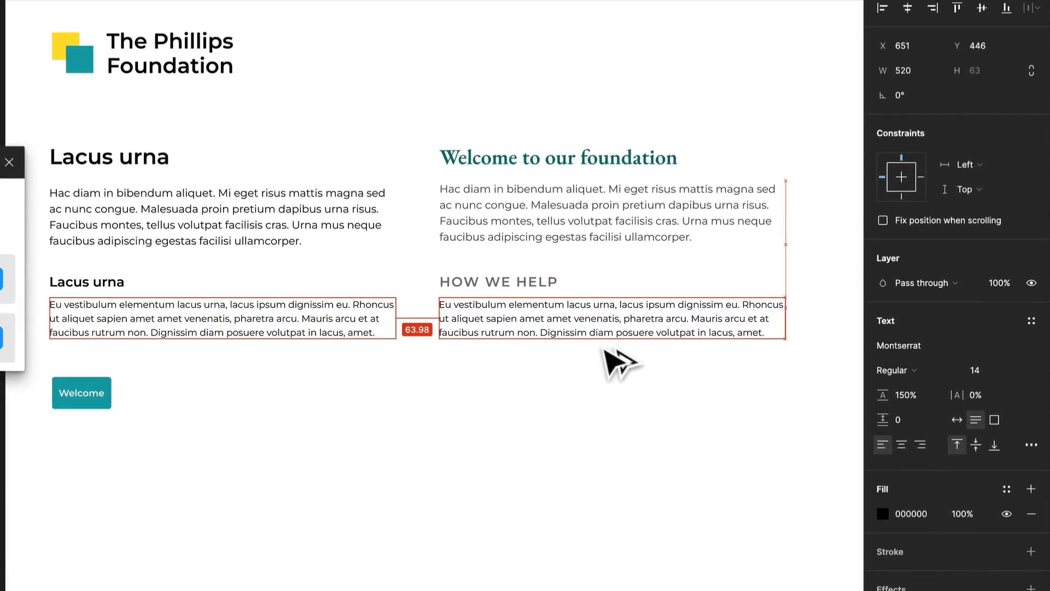
pyautogui.moveTo(605, 350); pyautogui.dragTo(602, 345)
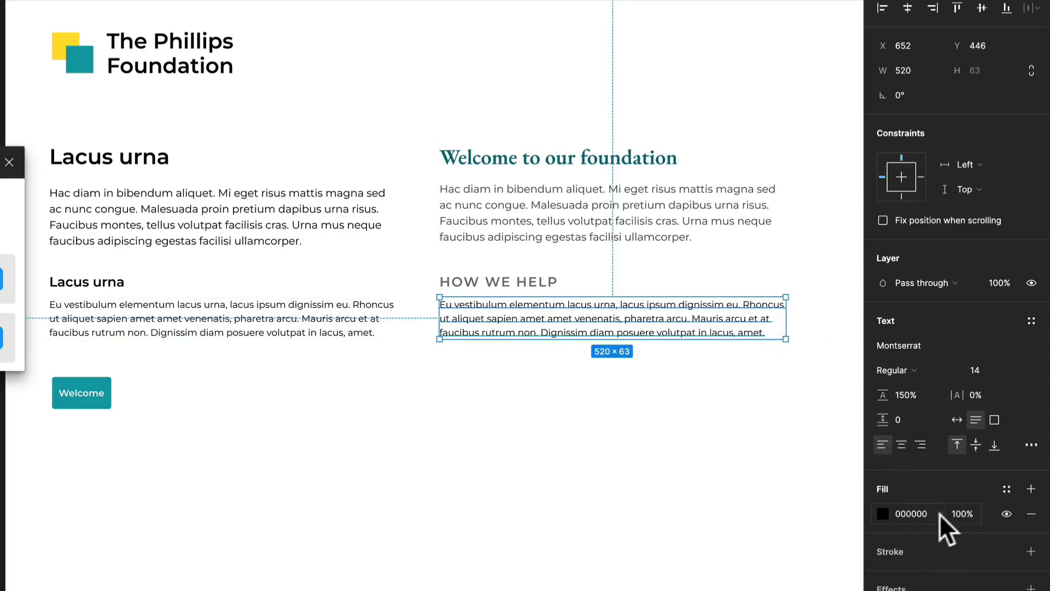
# Step: Try a 50% fill opacity on the copied small paragraph, and set it to 75%
pyautogui.write('50')
pyautogui.press('Return')
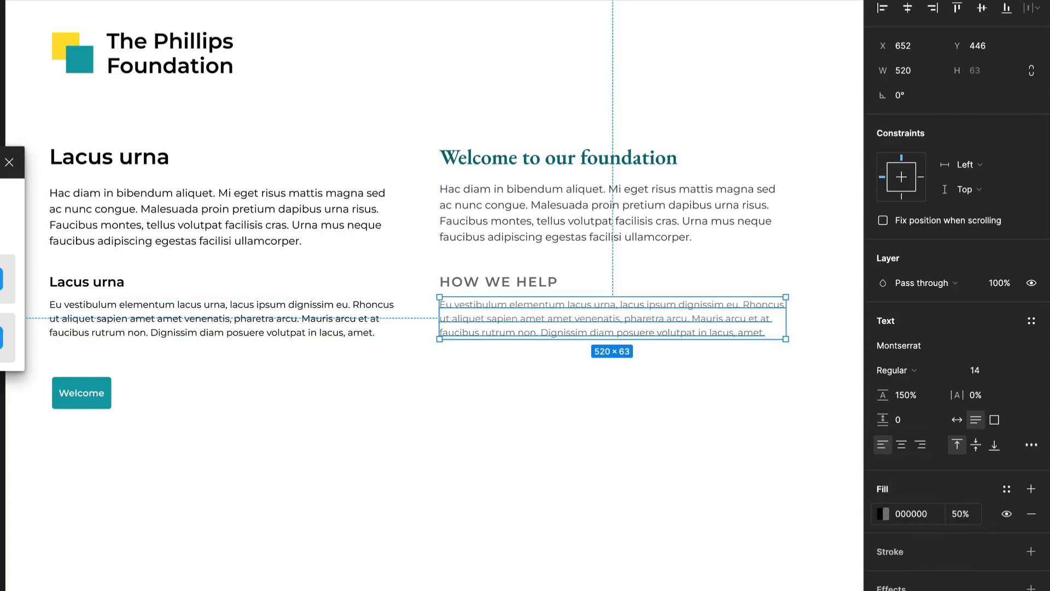
pyautogui.click(961, 514)
pyautogui.write('75')
pyautogui.press('Return')
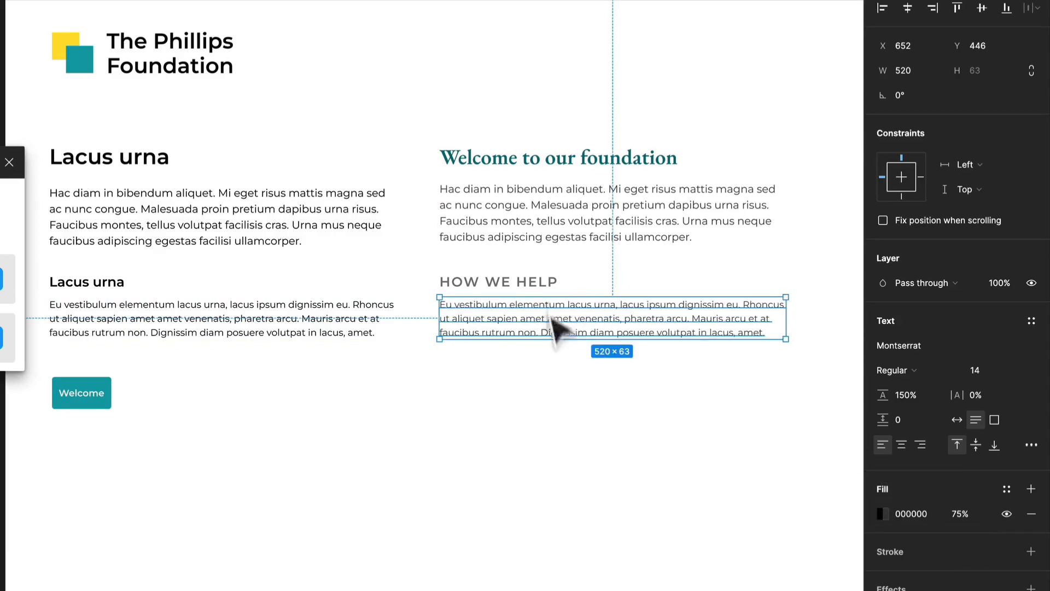
# Step: Set the HOW WE HELP subheading's font size to 16 and move its paragraph up to Y 441
pyautogui.click(555, 284)
pyautogui.write('16')
pyautogui.press('Return')
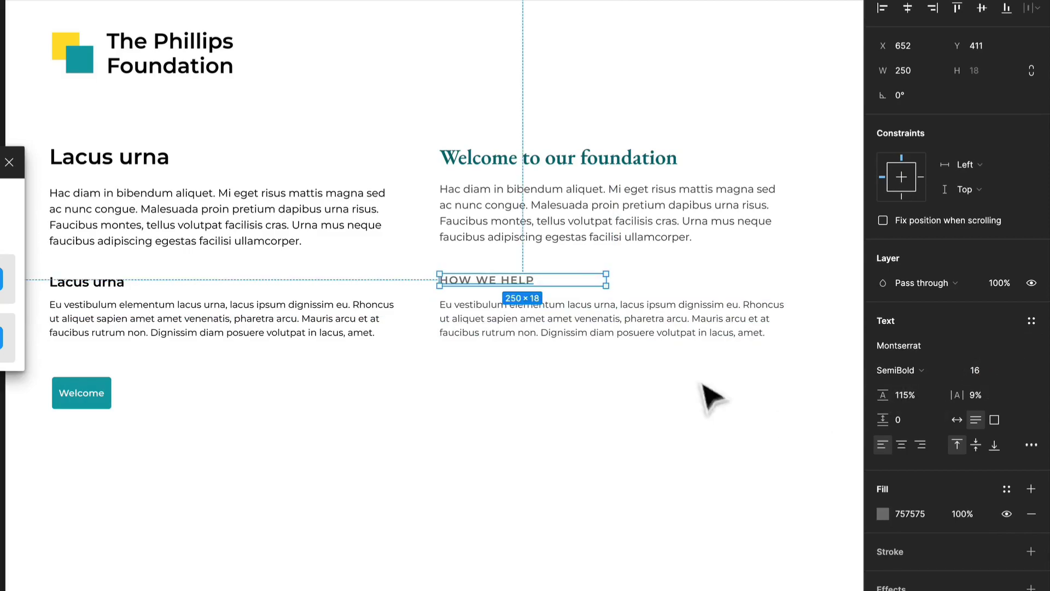
pyautogui.moveTo(614, 333); pyautogui.dragTo(629, 330)
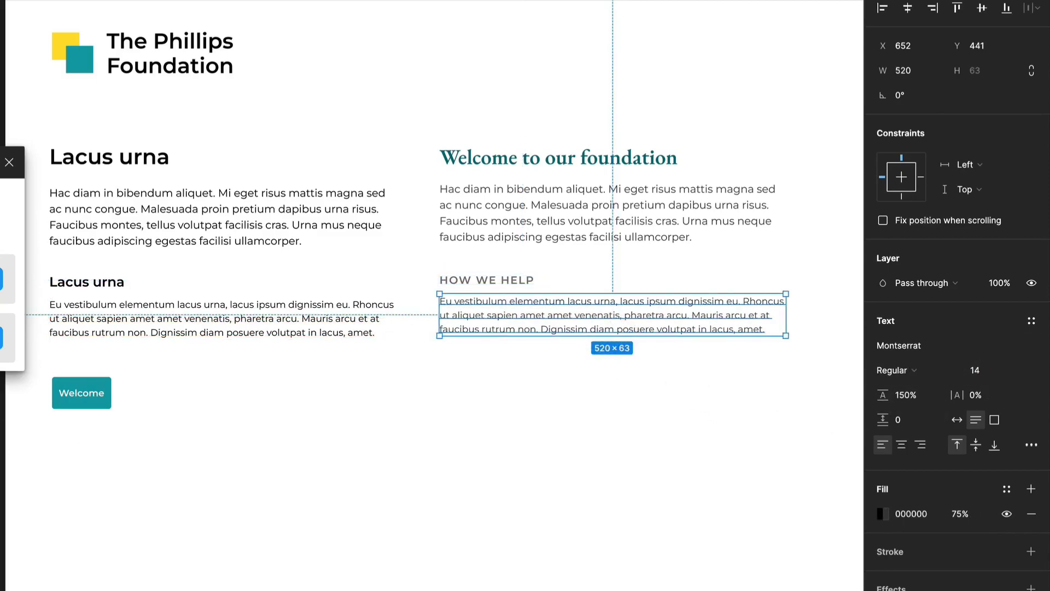
# Step: Set the Welcome button's horizontal padding to 32 and duplicate the button below the second column's text at X 652
pyautogui.click(71, 404)
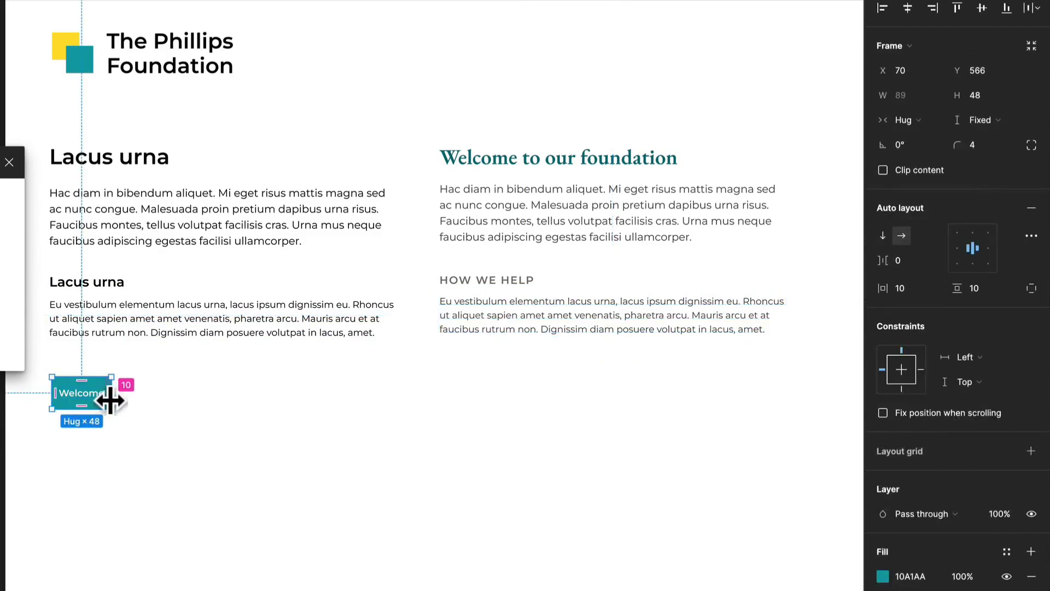
pyautogui.moveTo(111, 402); pyautogui.dragTo(129, 402)
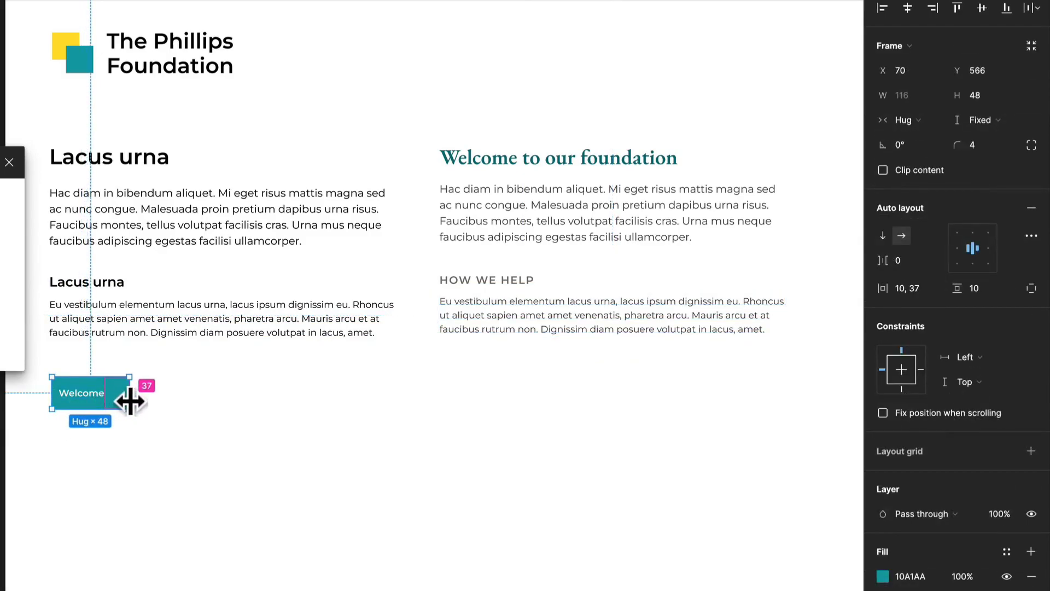
pyautogui.hotkey('ctrl', 'z')
pyautogui.moveTo(105, 393); pyautogui.dragTo(528, 404)
pyautogui.click(126, 415)
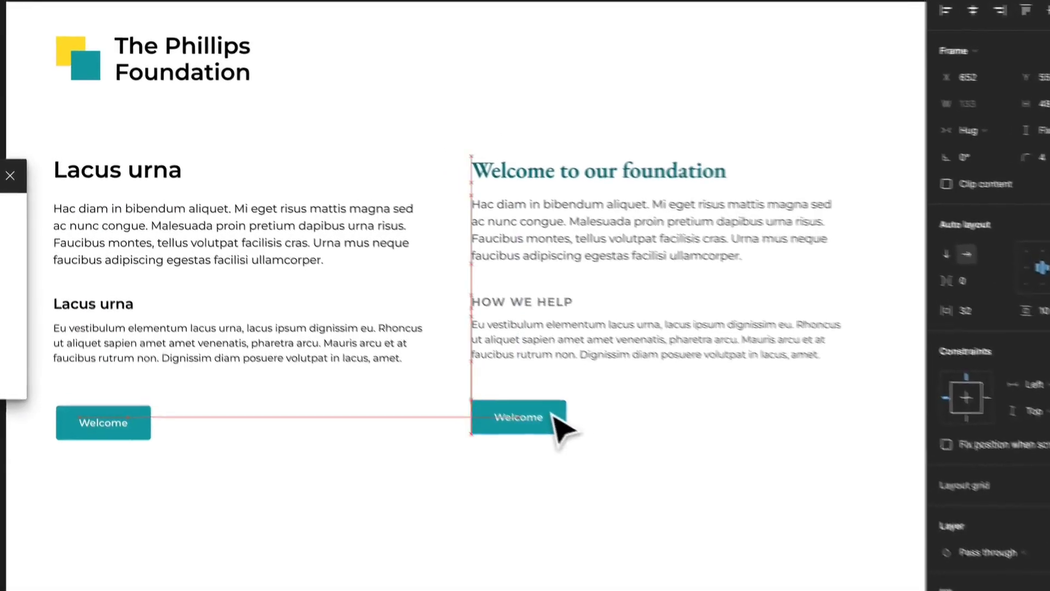
pyautogui.click(604, 475)
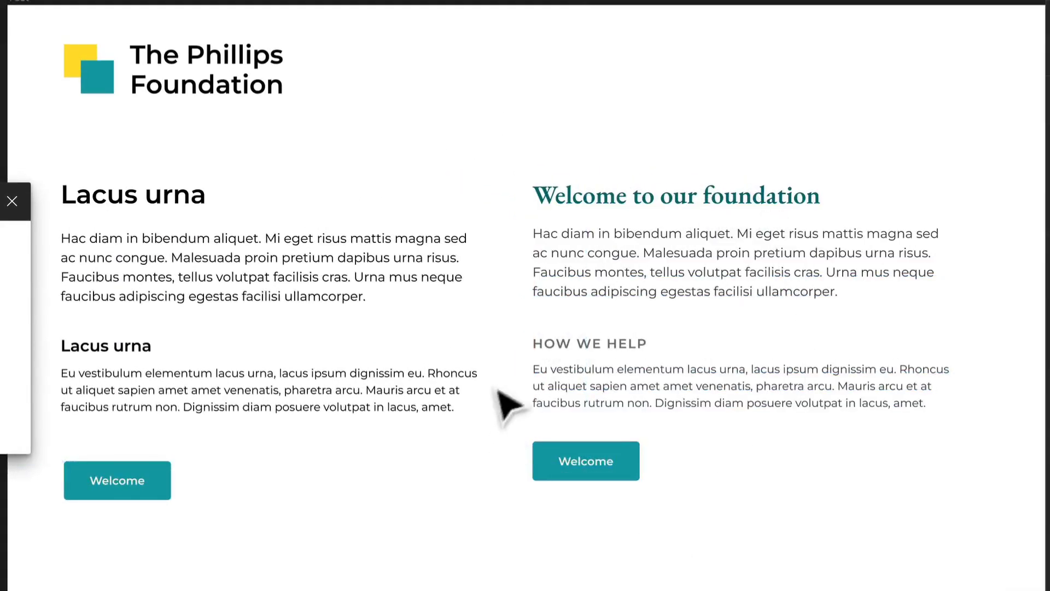
# Step: Move the copied button lower and duplicate the HOW WE HELP subheading with its paragraph into the space above it
pyautogui.moveTo(609, 486); pyautogui.dragTo(554, 589)
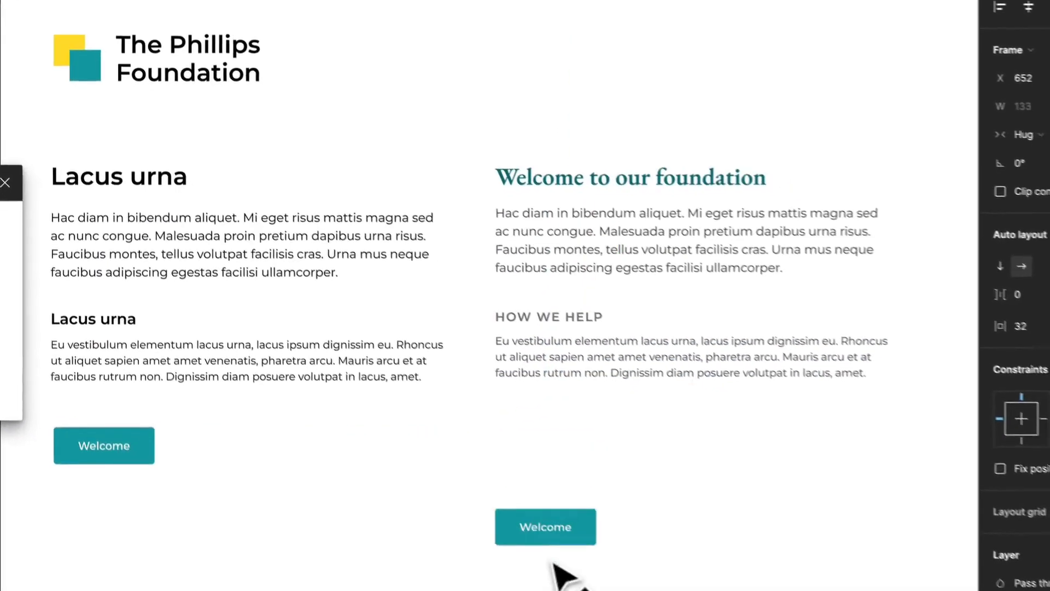
pyautogui.click(583, 372)
pyautogui.moveTo(583, 373); pyautogui.dragTo(567, 434)
# Step: Change the duplicated subheading's text to "WORK WITH US"
pyautogui.doubleClick(532, 390)
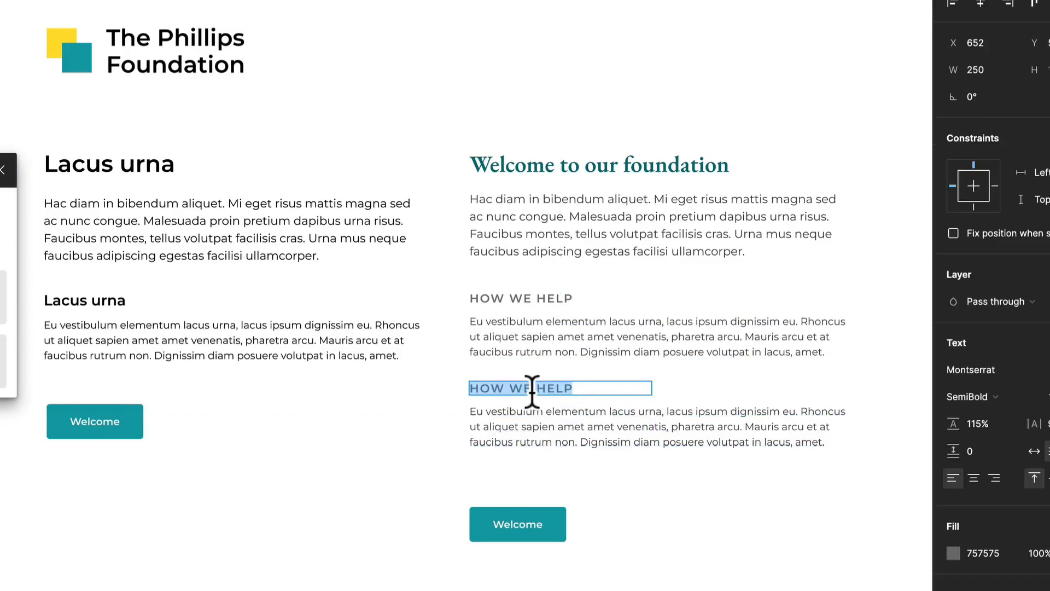
pyautogui.write('WORK WITH U')
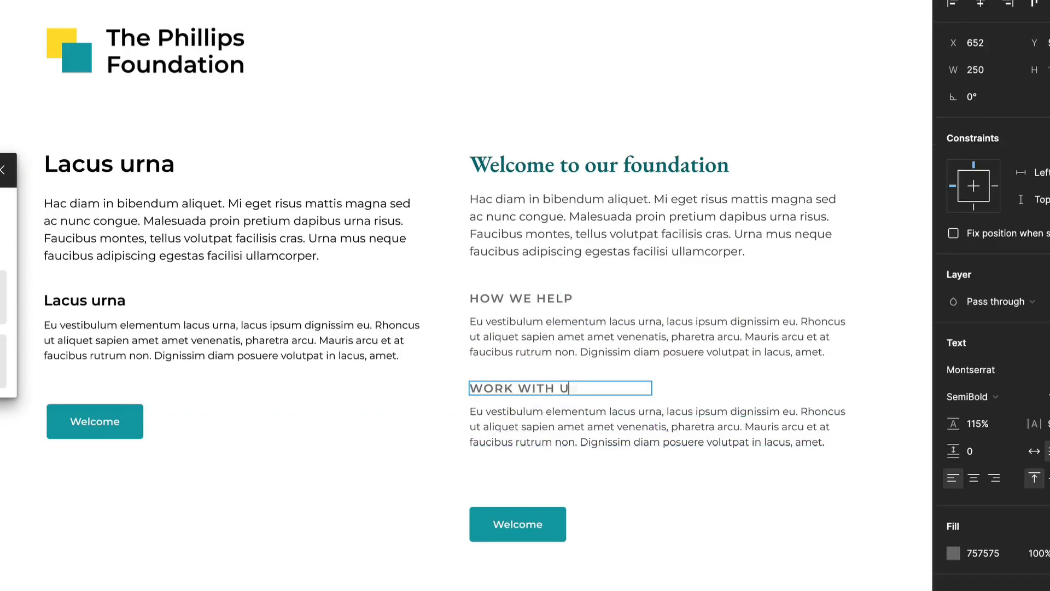
pyautogui.write('S')
# Step: Replace the paragraph under WORK WITH US with four generated Lorem ipsum sentences
pyautogui.click(557, 424)
pyautogui.doubleClick(557, 424)
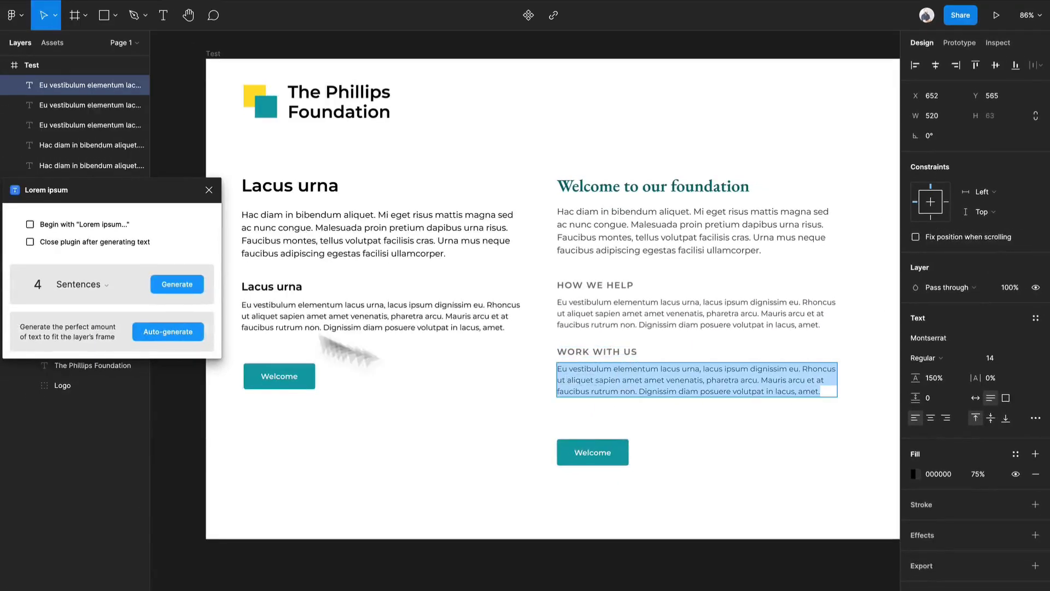
pyautogui.click(172, 287)
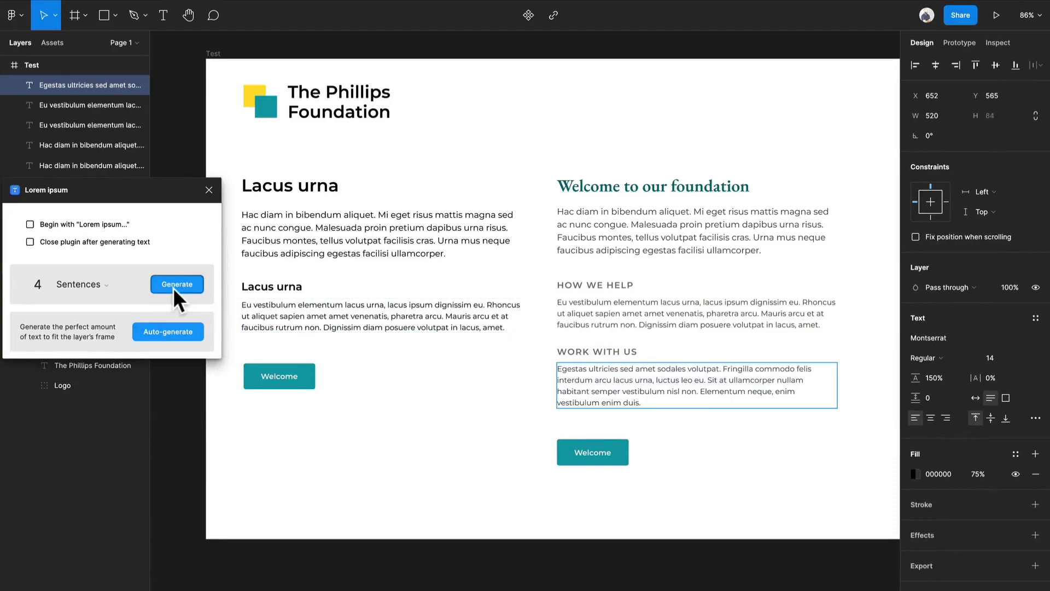
pyautogui.click(755, 449)
# Step: Set the paragraph under the Welcome to our foundation heading to Medium weight and its fill to 312E2E
pyautogui.click(662, 250)
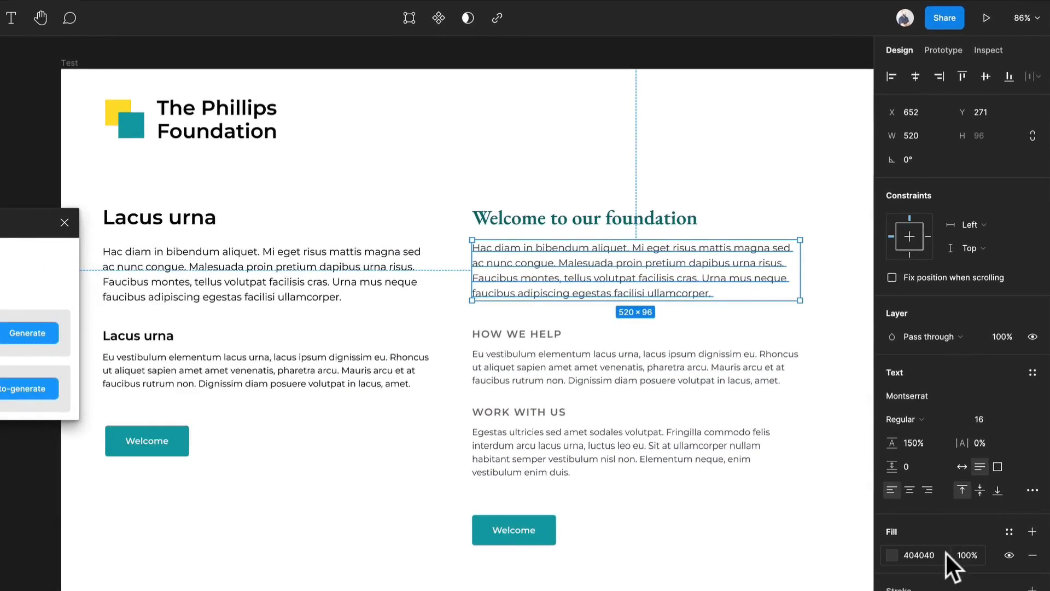
pyautogui.click(892, 553)
pyautogui.moveTo(727, 498); pyautogui.dragTo(699, 538)
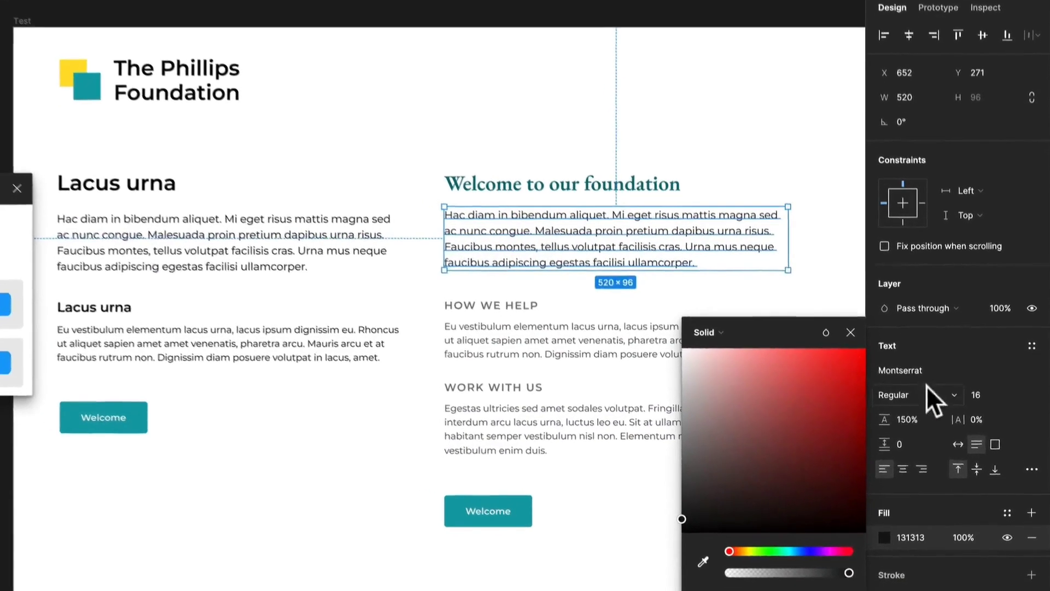
pyautogui.click(923, 419)
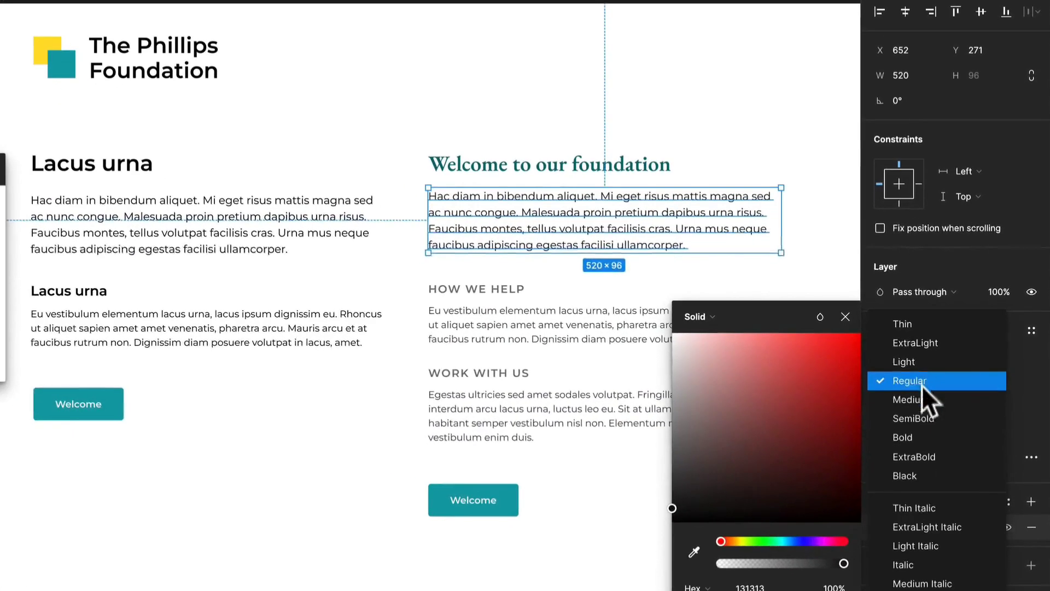
pyautogui.click(922, 399)
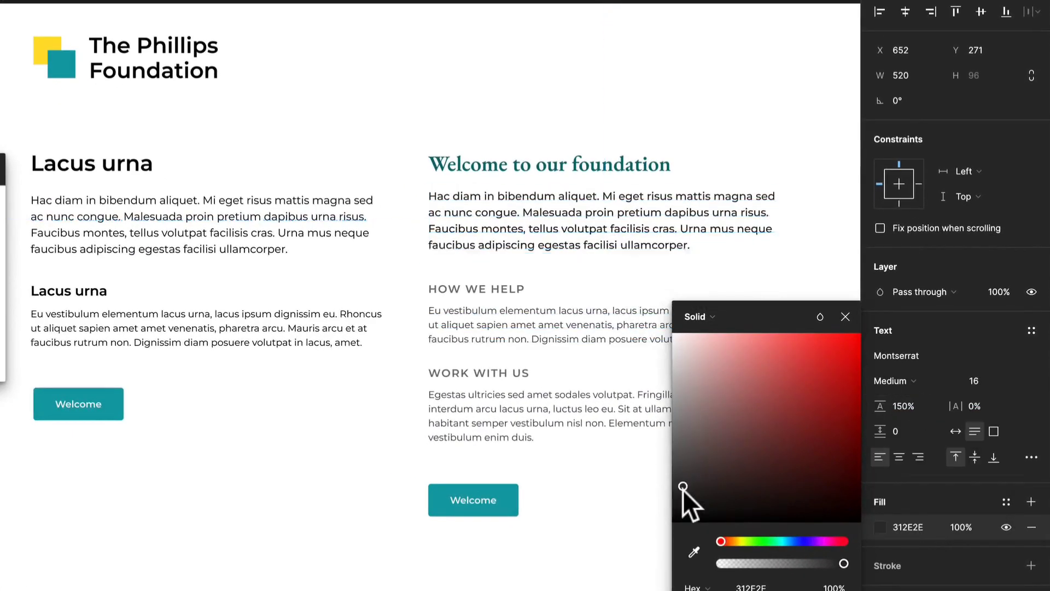
pyautogui.click(574, 271)
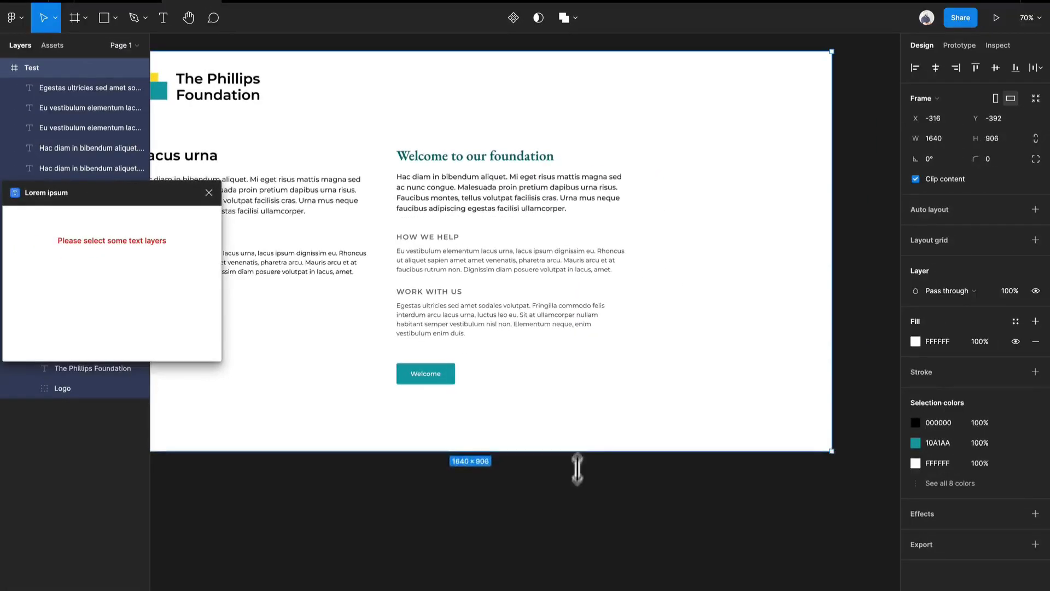
# Step: Extend the Test frame downward and move the second column's Welcome button down to Y 817
pyautogui.moveTo(575, 464); pyautogui.dragTo(575, 539)
pyautogui.click(554, 439)
pyautogui.moveTo(446, 377); pyautogui.dragTo(460, 420)
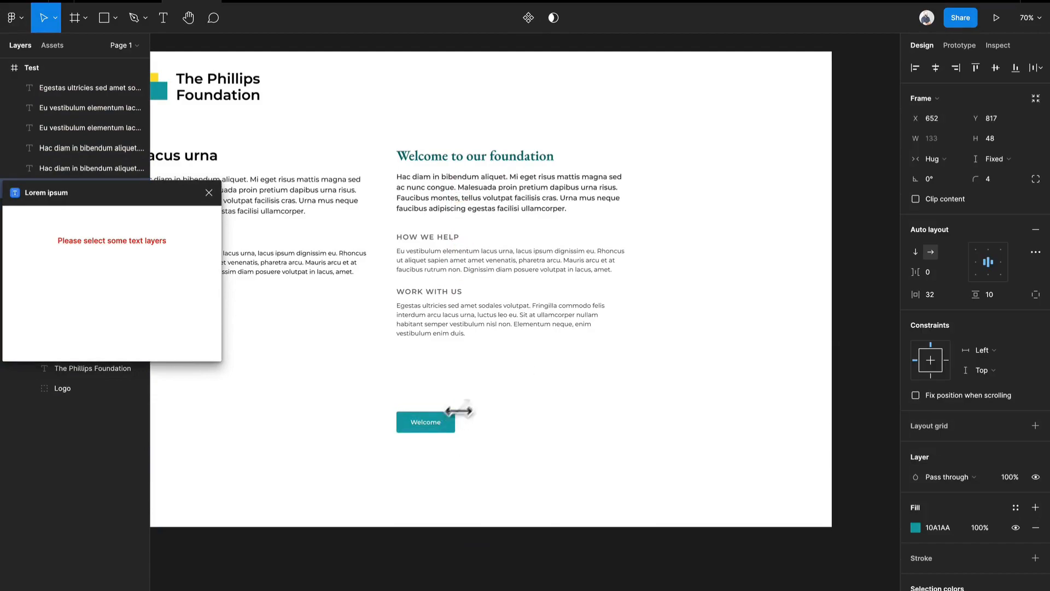
# Step: Duplicate the Welcome to our foundation heading beneath the WORK WITH US paragraph at Y 680 and replace its text with one generated Lorem ipsum sentence
pyautogui.moveTo(509, 161); pyautogui.dragTo(509, 361)
pyautogui.scroll(5, 465, 345)
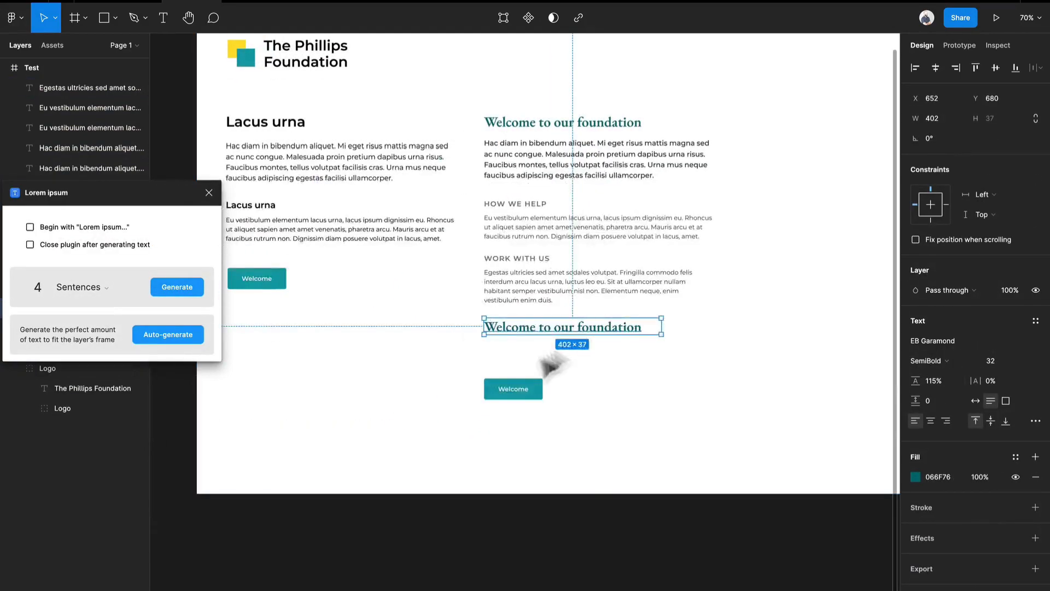
pyautogui.doubleClick(600, 307)
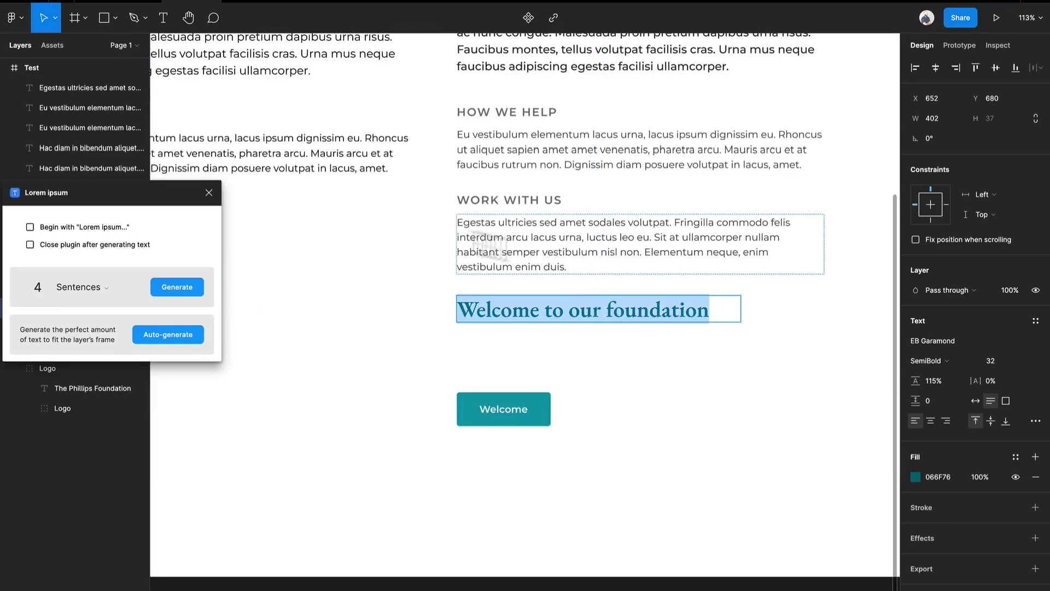
pyautogui.doubleClick(35, 286)
pyautogui.write('1')
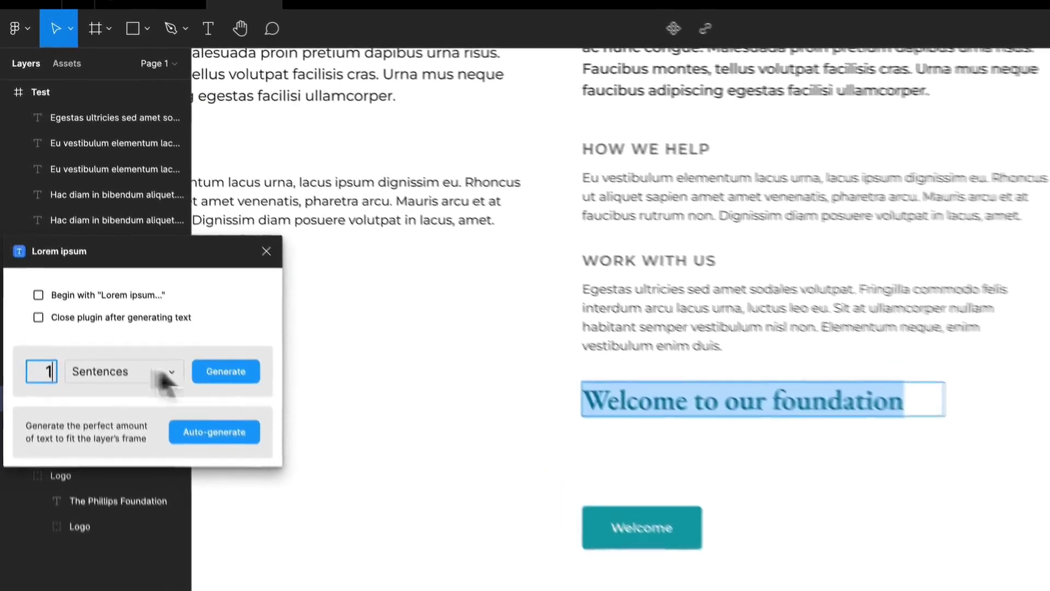
pyautogui.click(164, 287)
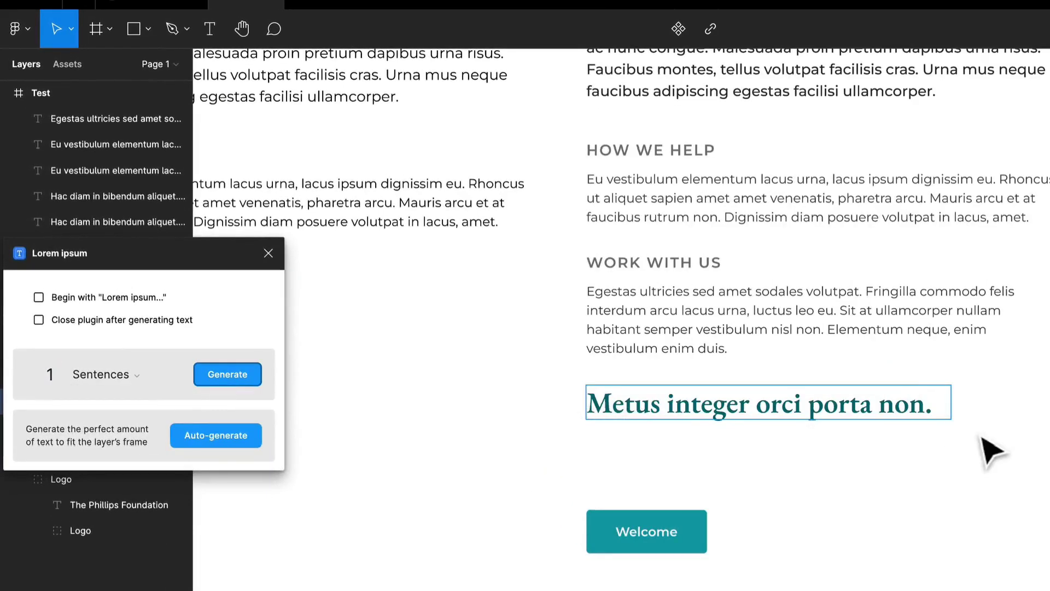
# Step: Enclose the generated serif sentence beneath the WORK WITH US paragraph in curly quotation marks
pyautogui.doubleClick(900, 407)
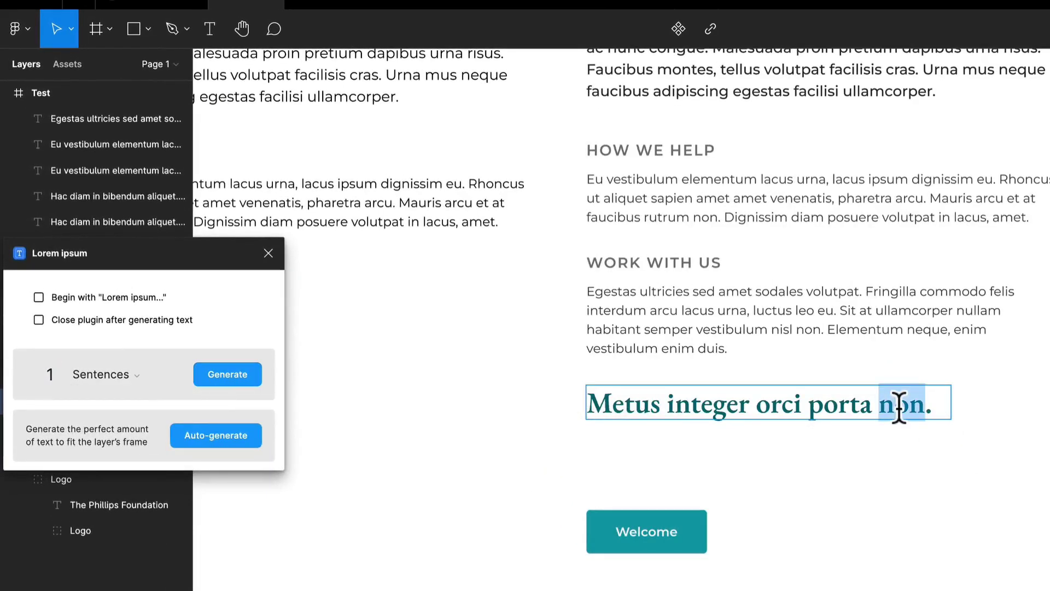
pyautogui.press('Right')
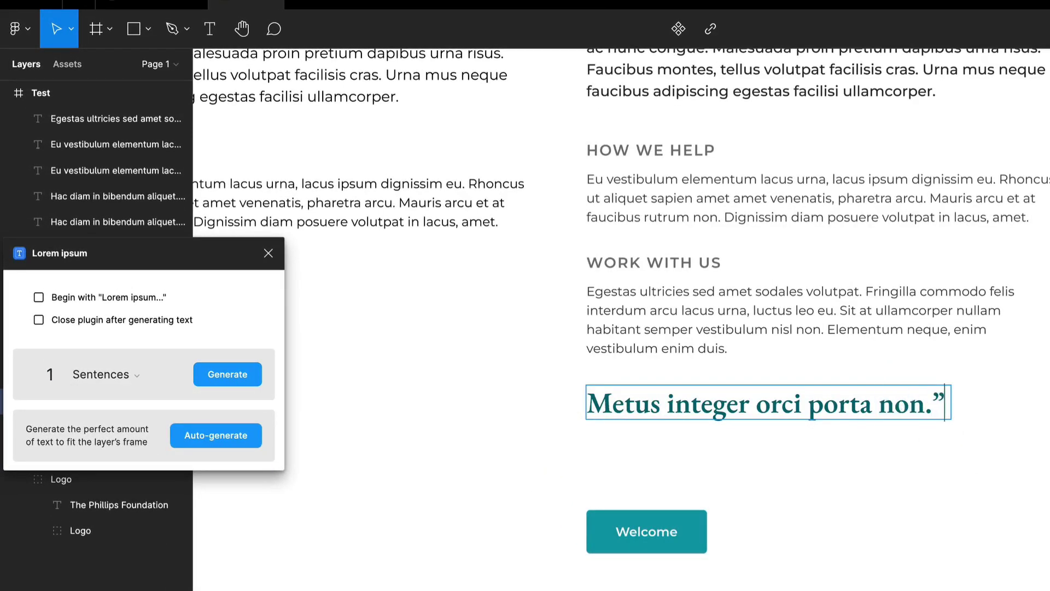
pyautogui.write('“')
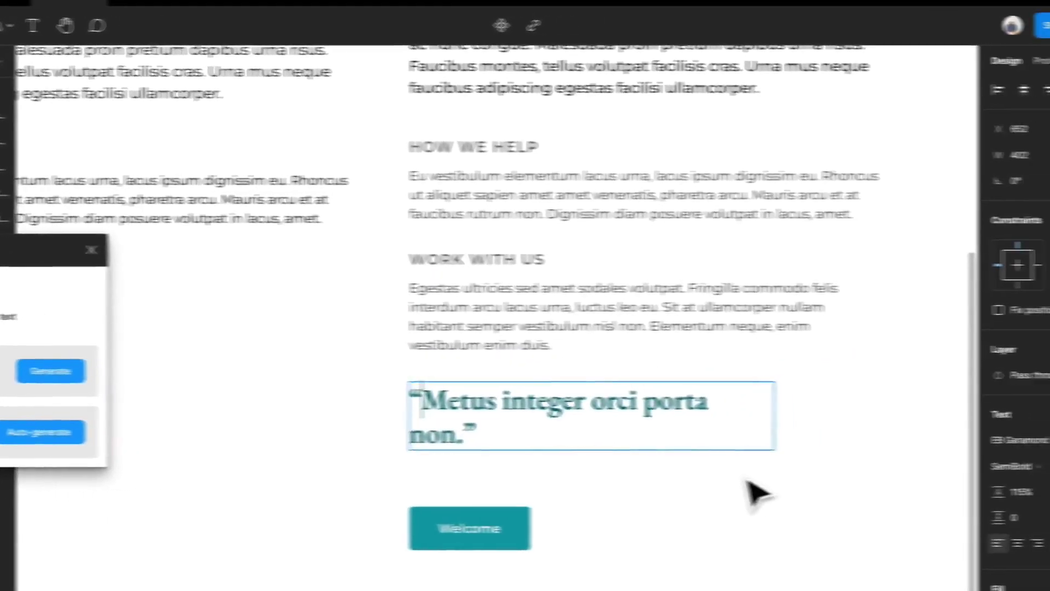
pyautogui.press('Escape')
# Step: Set the quote's text to Bold weight and size 40
pyautogui.click(935, 468)
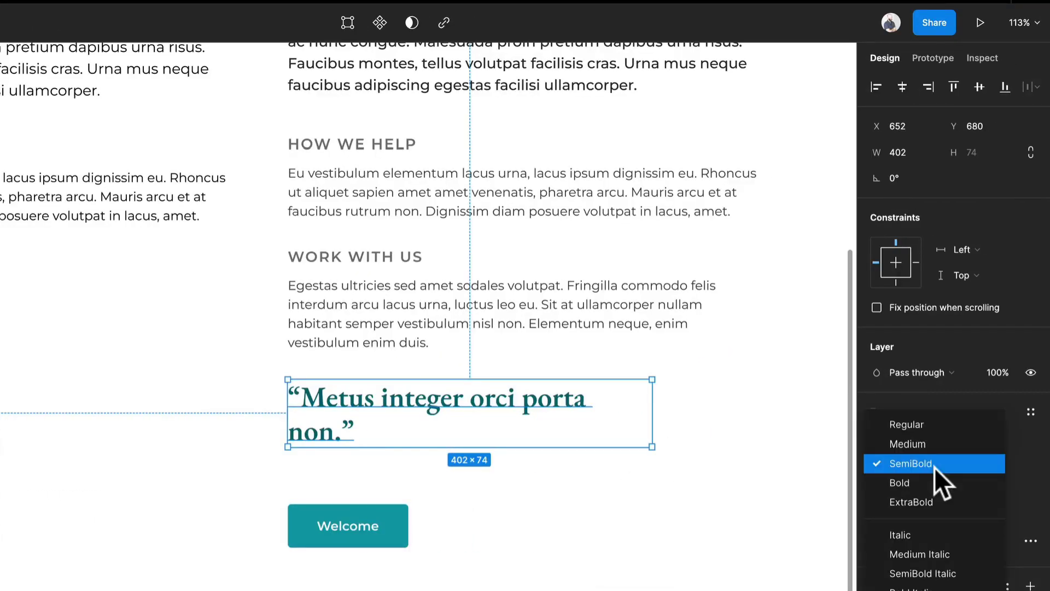
pyautogui.click(934, 475)
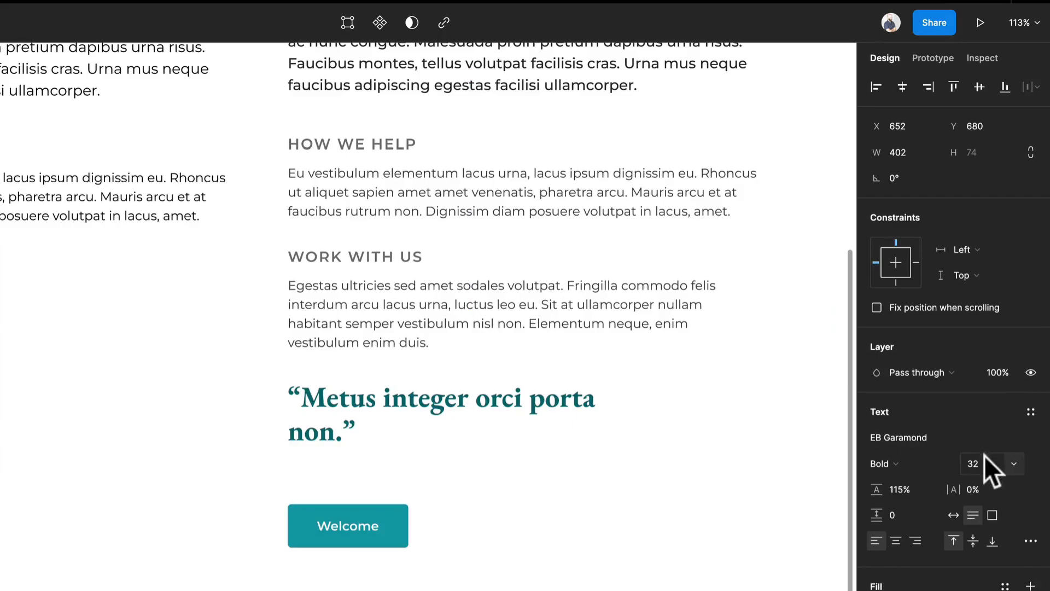
pyautogui.click(1012, 462)
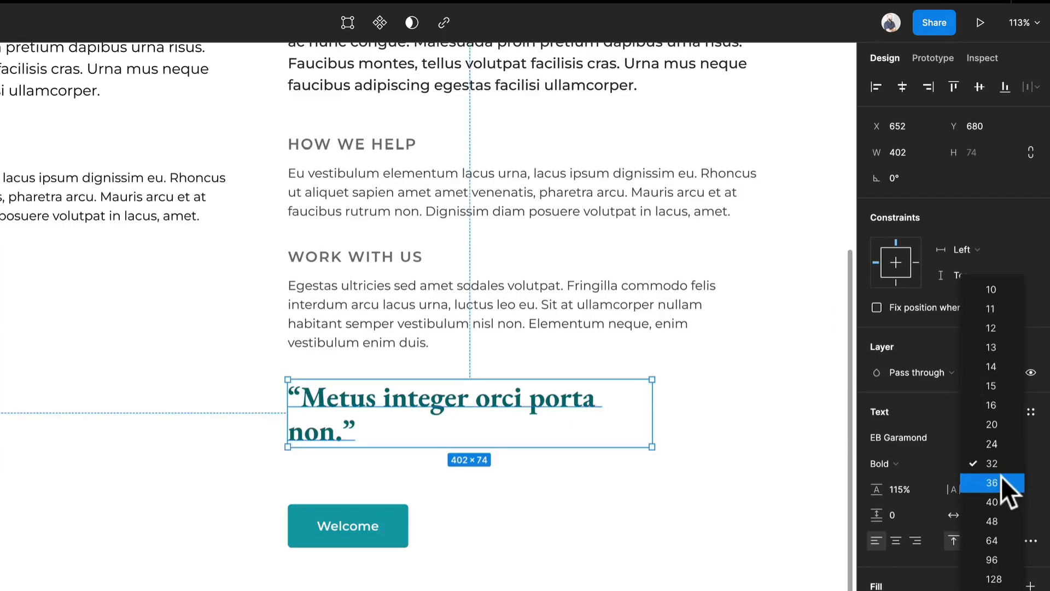
pyautogui.click(996, 501)
pyautogui.click(588, 538)
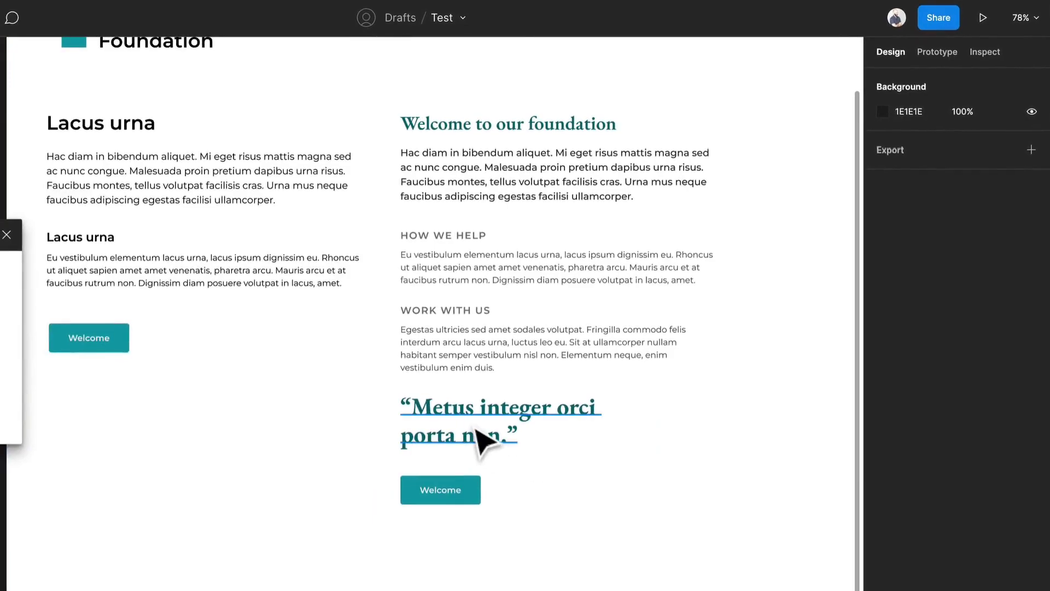
# Step: Move the quote between the HOW WE HELP and WORK WITH US sections at Y 539, placing the WORK WITH US heading and paragraph beneath it
pyautogui.click(481, 441)
pyautogui.click(481, 347)
pyautogui.keyDown('shift'); pyautogui.click(468, 309); pyautogui.keyUp('shift')
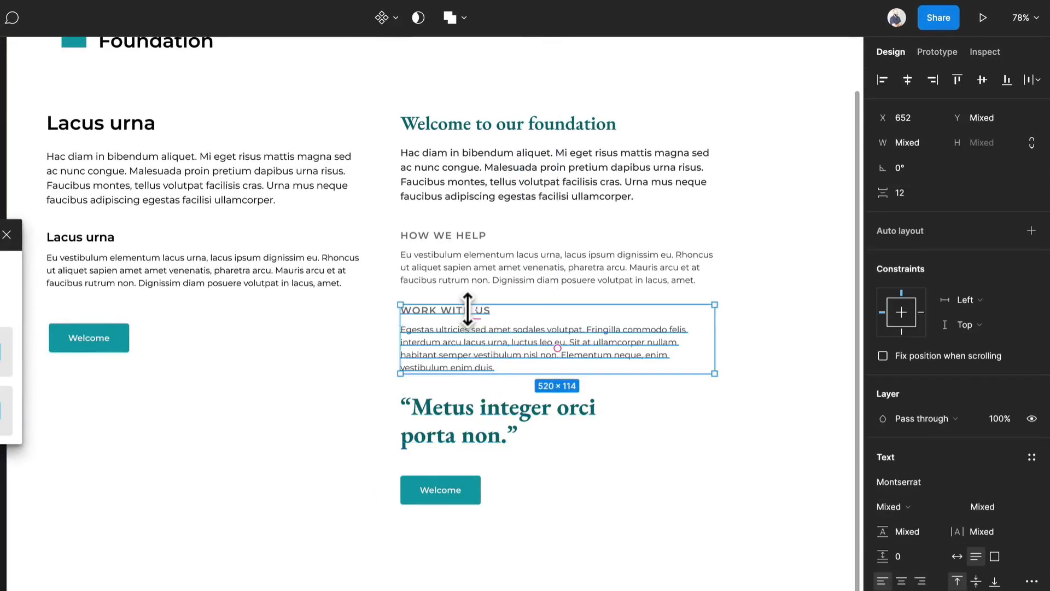
pyautogui.moveTo(481, 329); pyautogui.dragTo(487, 479)
pyautogui.keyDown('shift'); pyautogui.click(486, 427); pyautogui.keyUp('shift')
pyautogui.moveTo(485, 427); pyautogui.dragTo(485, 341)
pyautogui.press('Escape')
pyautogui.moveTo(533, 463); pyautogui.dragTo(507, 438)
pyautogui.press('Escape')
# Step: Try a different fill colour on the quote and undo the change
pyautogui.click(624, 335)
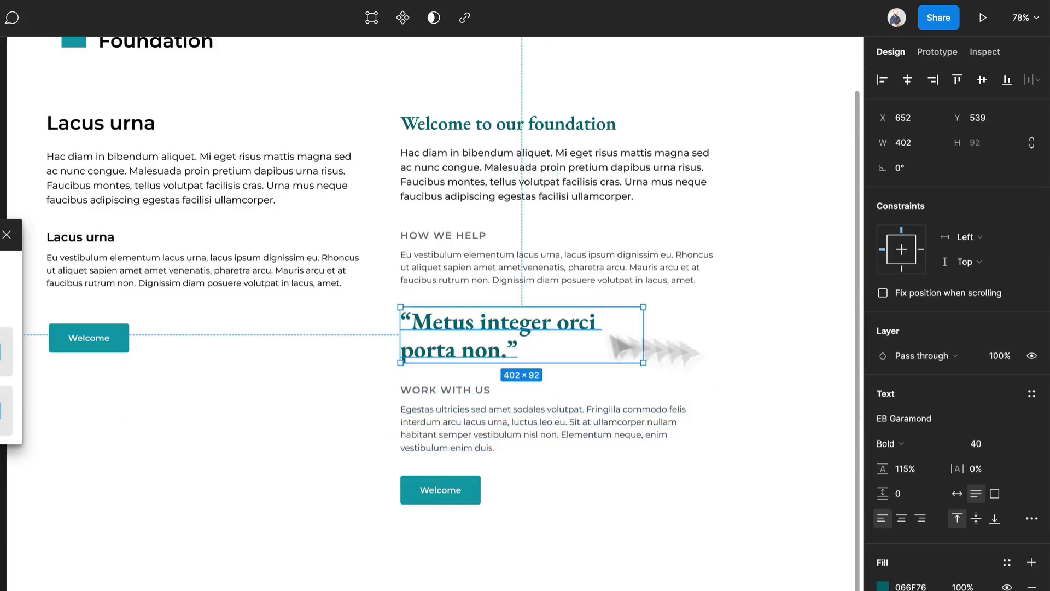
pyautogui.click(883, 587)
pyautogui.moveTo(706, 451); pyautogui.dragTo(591, 406)
pyautogui.hotkey('ctrl', 'z')
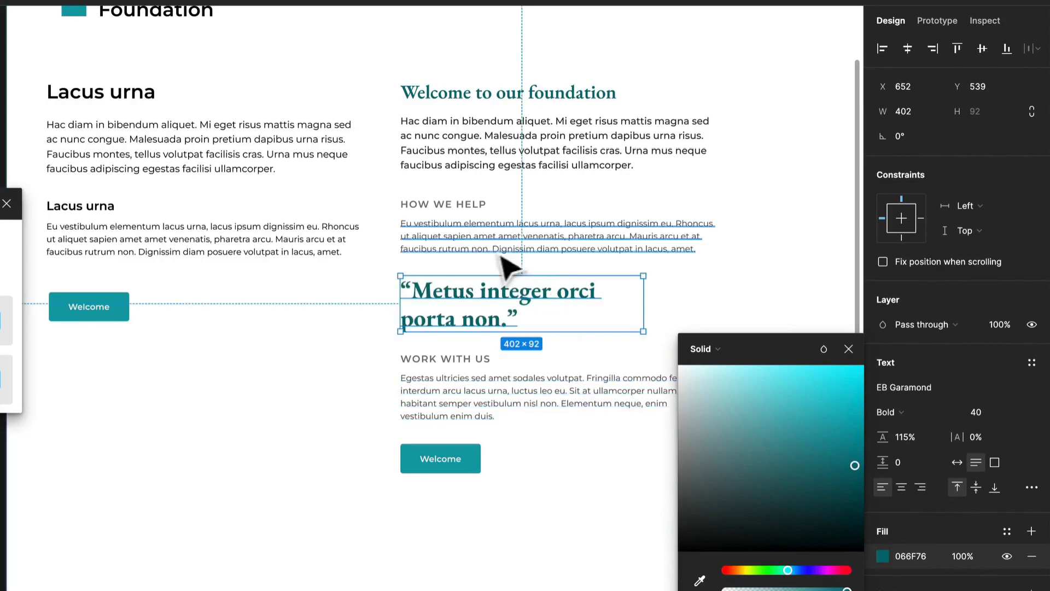
pyautogui.click(698, 301)
# Step: Move the second column's Welcome button down to Y 847
pyautogui.click(464, 470)
pyautogui.moveTo(464, 470); pyautogui.dragTo(478, 490)
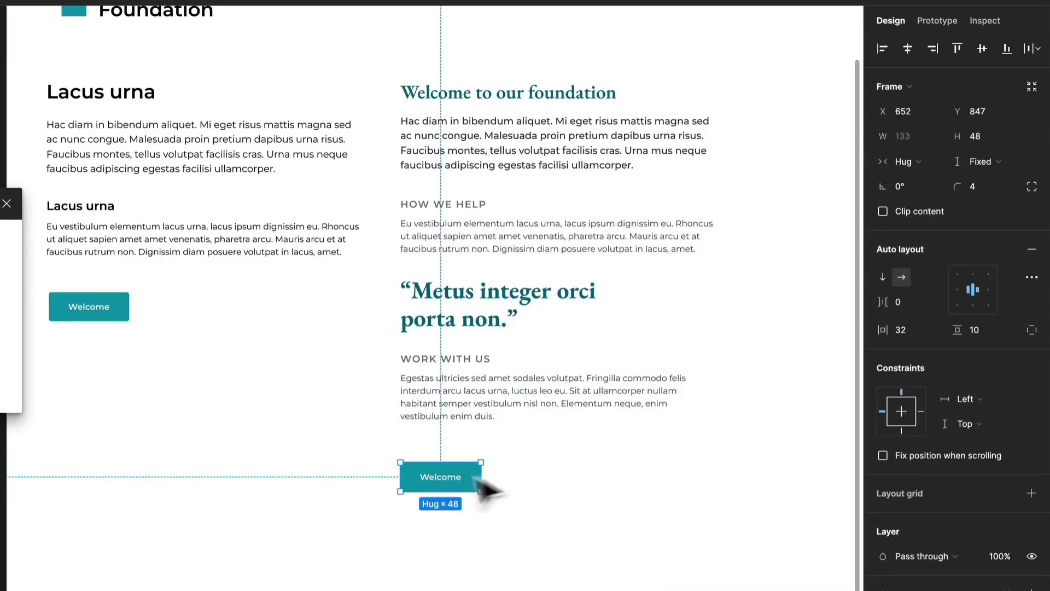
pyautogui.press('Escape')
# Step: Set the Welcome to our foundation heading's size to 40 and move it up clear of the paragraph below
pyautogui.click(535, 99)
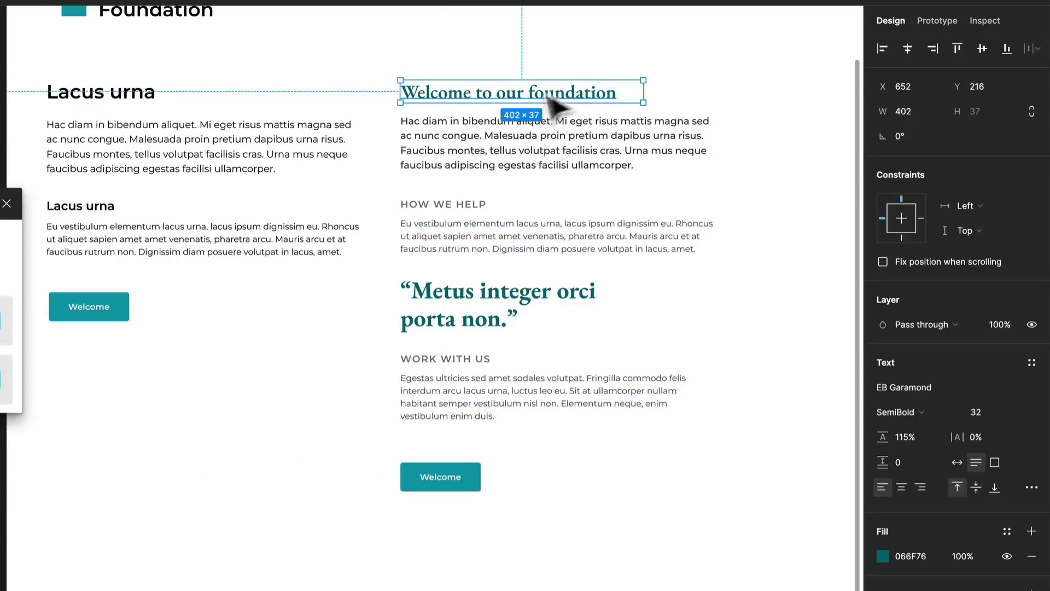
pyautogui.click(1012, 410)
pyautogui.click(1002, 451)
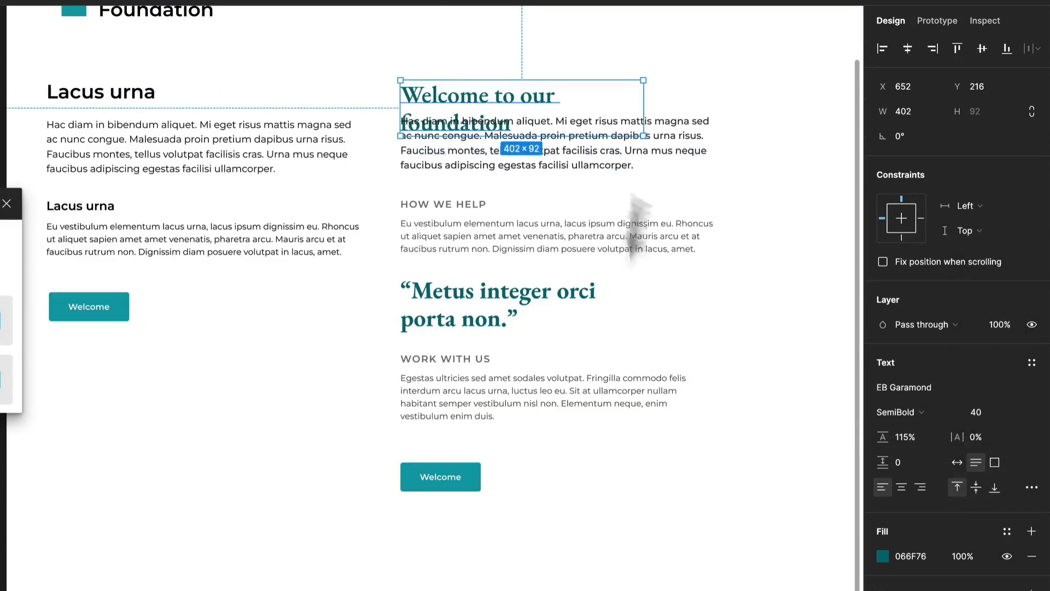
pyautogui.moveTo(534, 105); pyautogui.dragTo(555, 62)
# Step: Reduce the quote's text size to 32 and move it down to Y 549
pyautogui.click(511, 312)
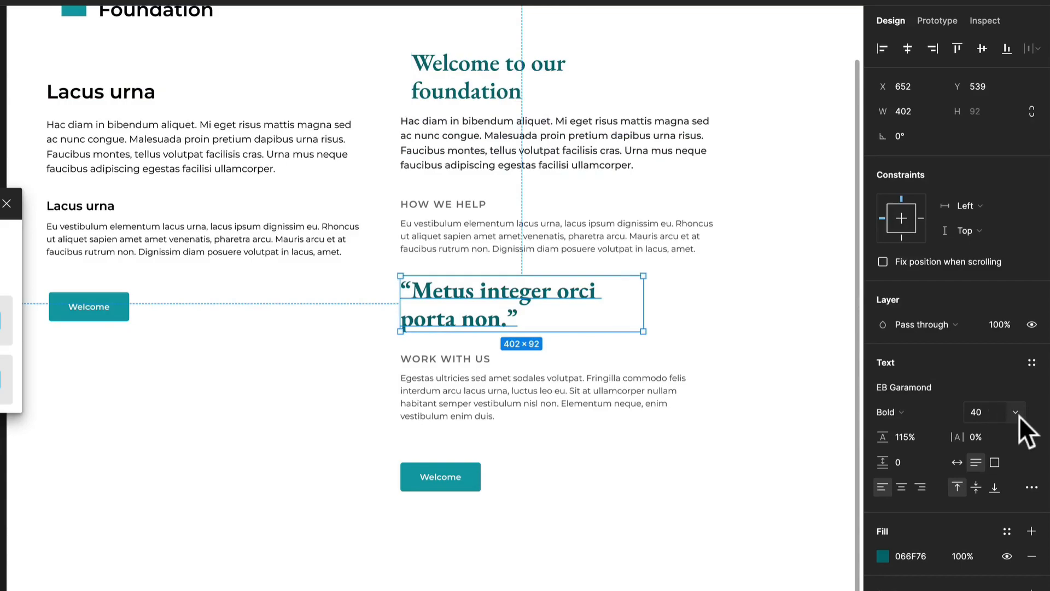
pyautogui.click(1016, 412)
pyautogui.click(1007, 377)
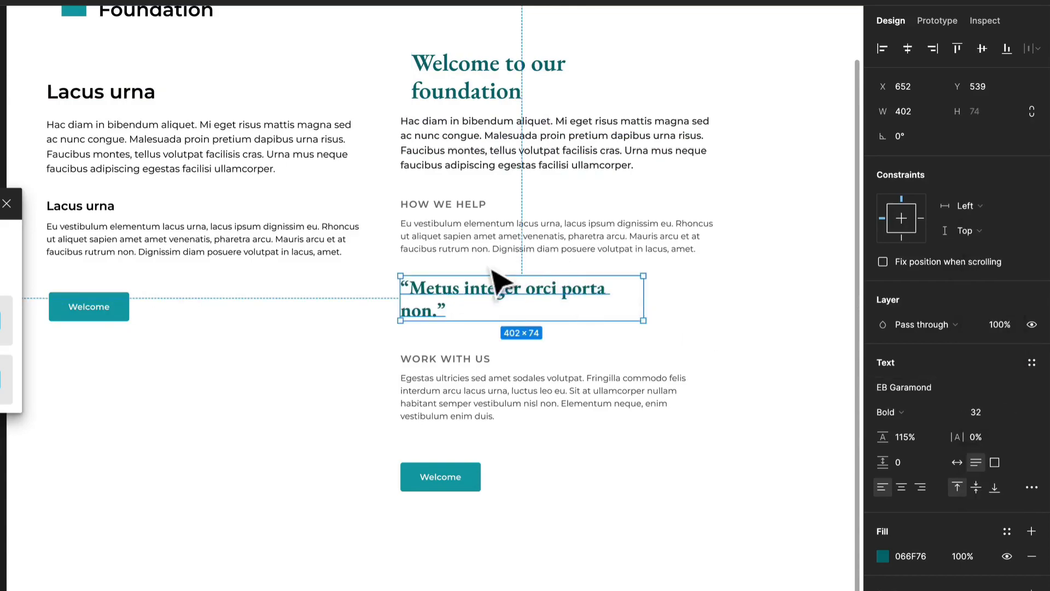
pyautogui.moveTo(499, 294); pyautogui.dragTo(446, 317)
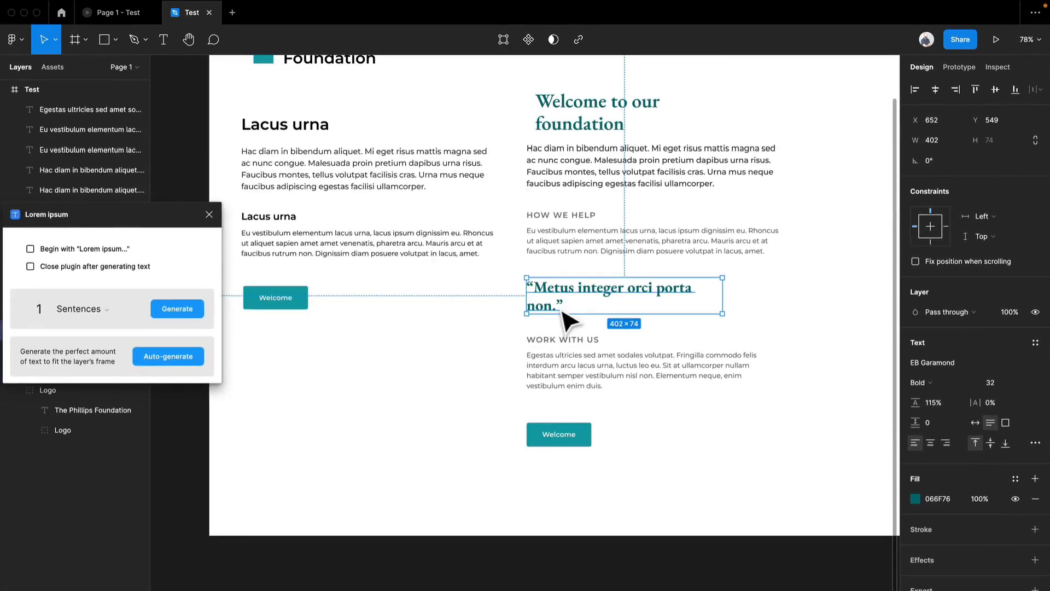
# Step: Replace the quote with two generated Lorem ipsum sentences, cut back to the first one and enclosed in curly quotation marks
pyautogui.doubleClick(564, 315)
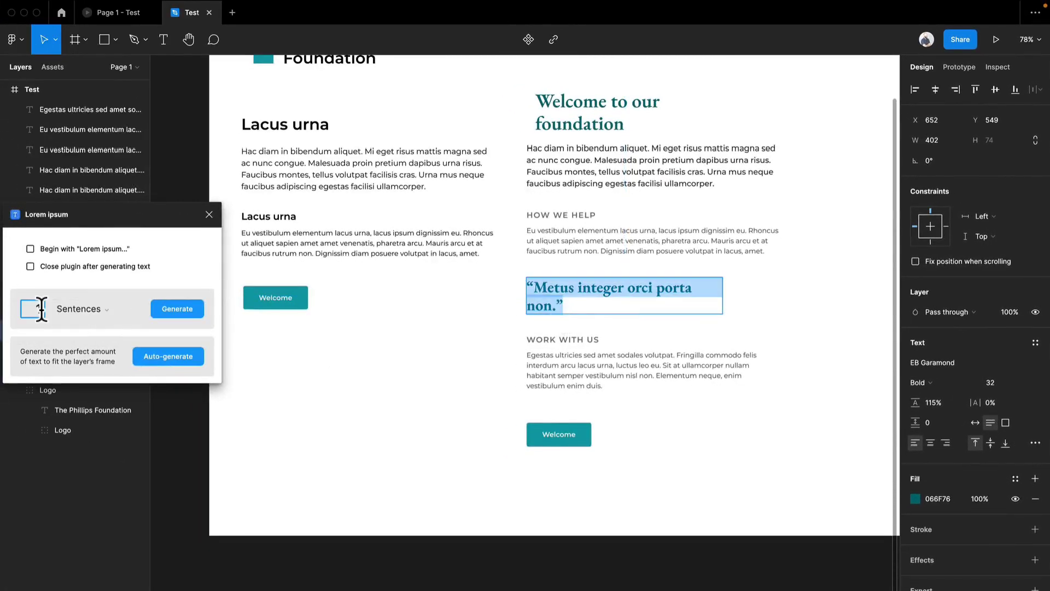
pyautogui.click(163, 313)
pyautogui.doubleClick(616, 320)
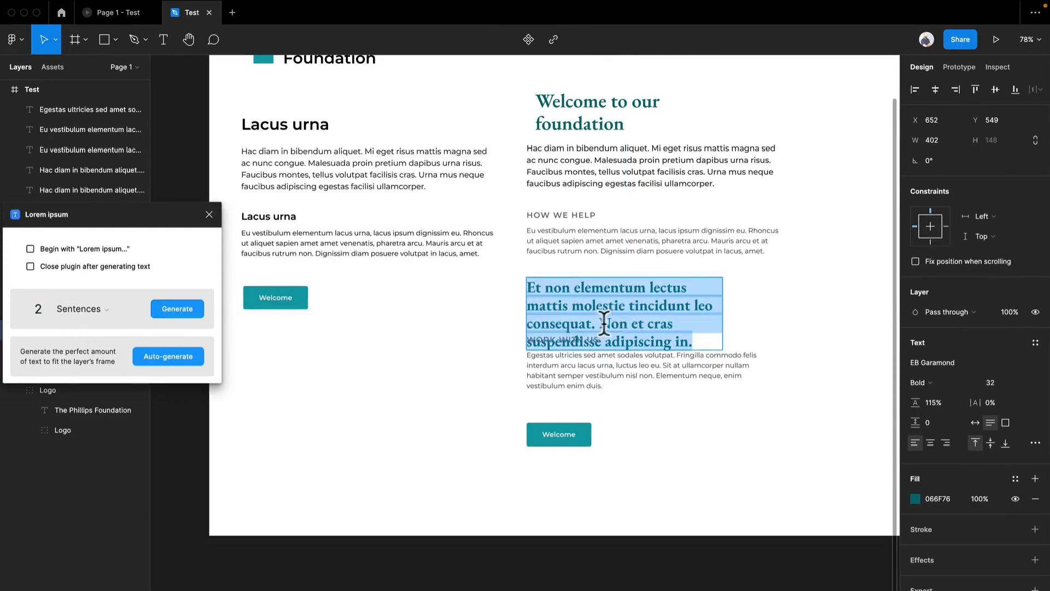
pyautogui.moveTo(595, 323); pyautogui.dragTo(797, 356)
pyautogui.write('”')
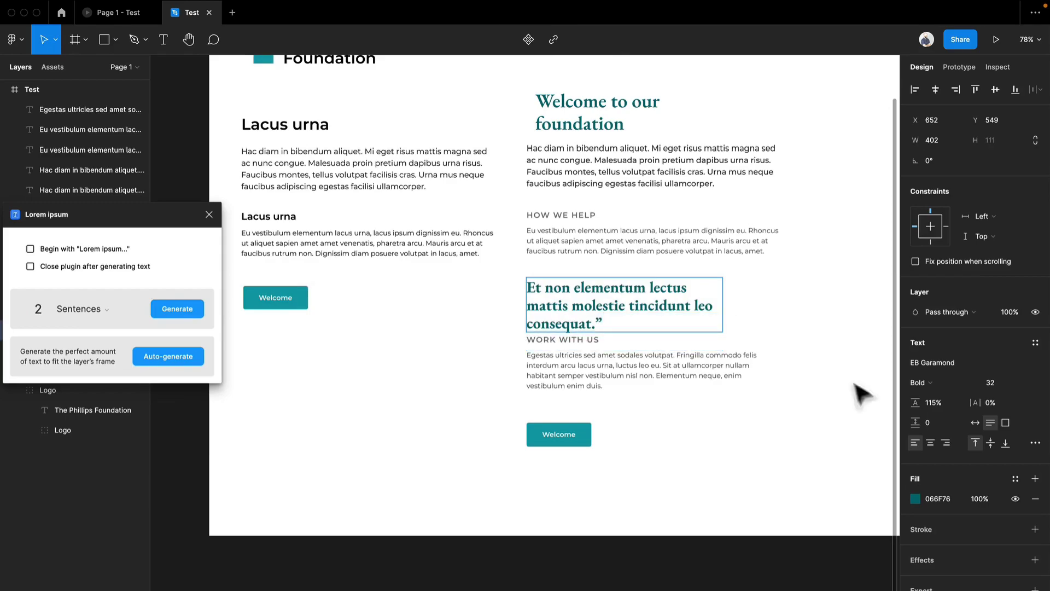
pyautogui.write('“')
pyautogui.press('Escape')
# Step: Widen the quote's text box to 538 and move the WORK WITH US heading and paragraph further down
pyautogui.moveTo(723, 304); pyautogui.dragTo(772, 305)
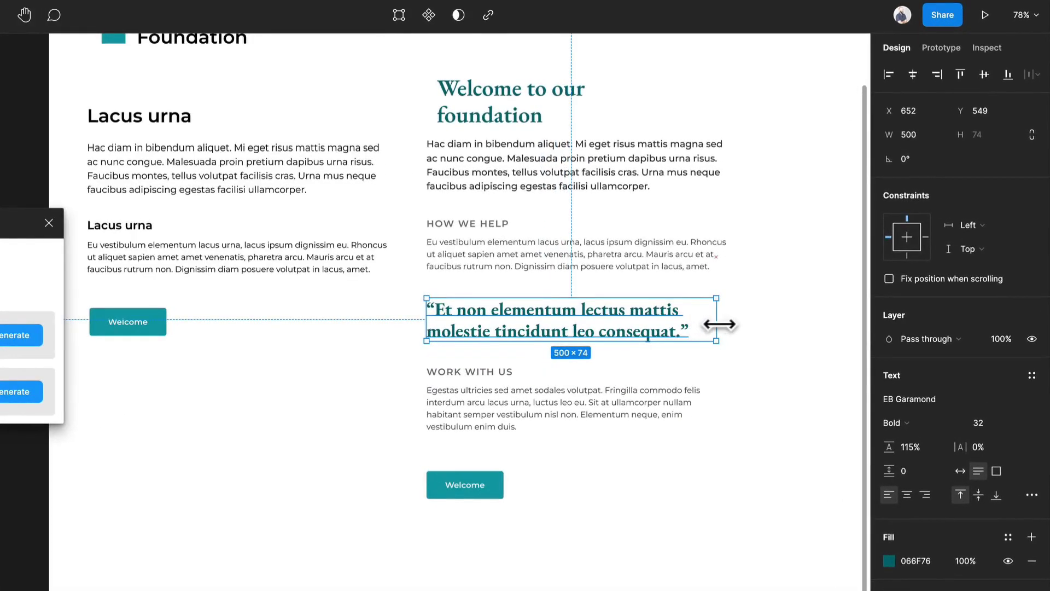
pyautogui.moveTo(720, 325); pyautogui.dragTo(738, 327)
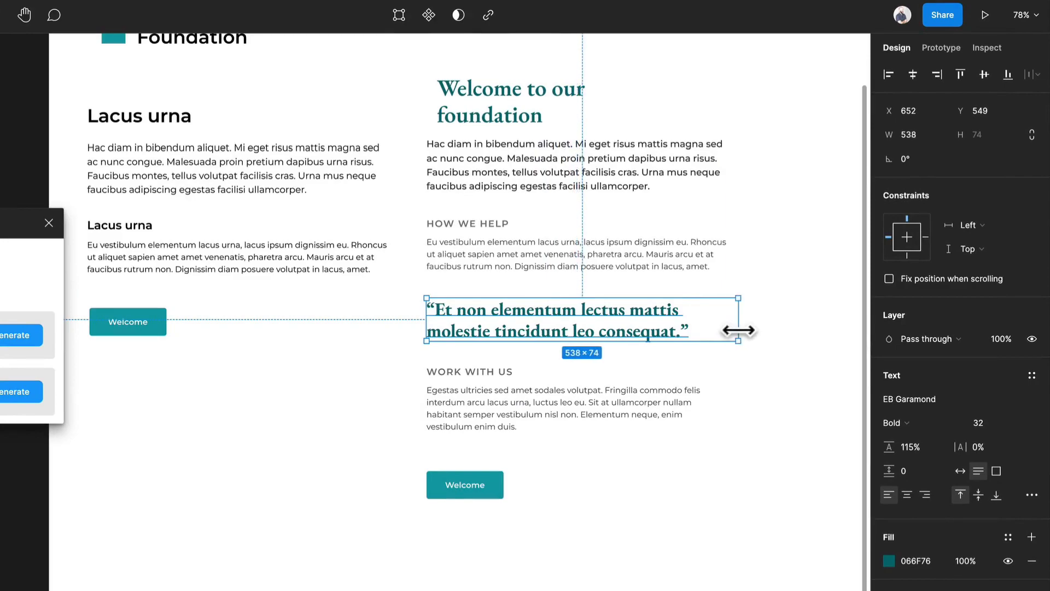
pyautogui.click(512, 373)
pyautogui.keyDown('shift'); pyautogui.click(486, 416); pyautogui.keyUp('shift')
pyautogui.moveTo(486, 416); pyautogui.dragTo(486, 436)
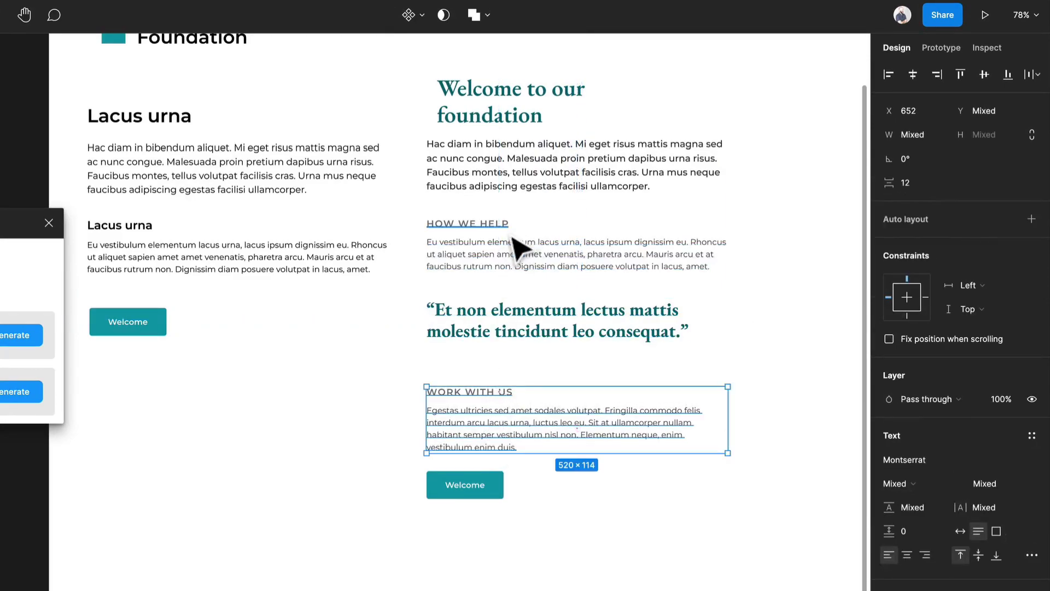
# Step: Duplicate the HOW WE HELP paragraph directly under the quote at Y 635 and replace its text with a dash and the quoted person's name
pyautogui.click(519, 241)
pyautogui.keyDown('alt'); pyautogui.moveTo(535, 269); pyautogui.dragTo(526, 366); pyautogui.keyUp('alt')
pyautogui.doubleClick(524, 363)
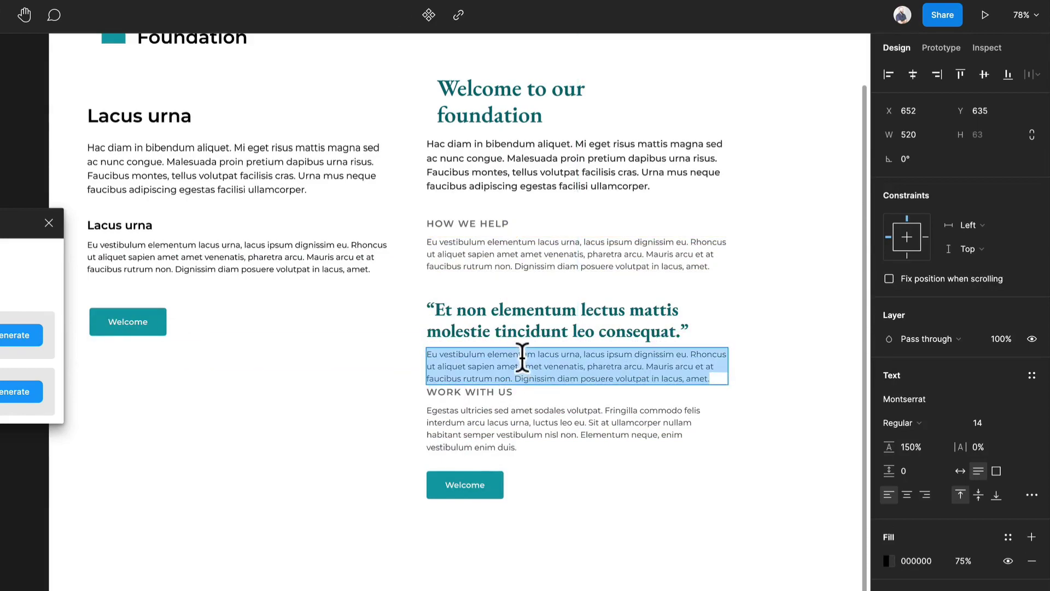
pyautogui.press('BackSpace')
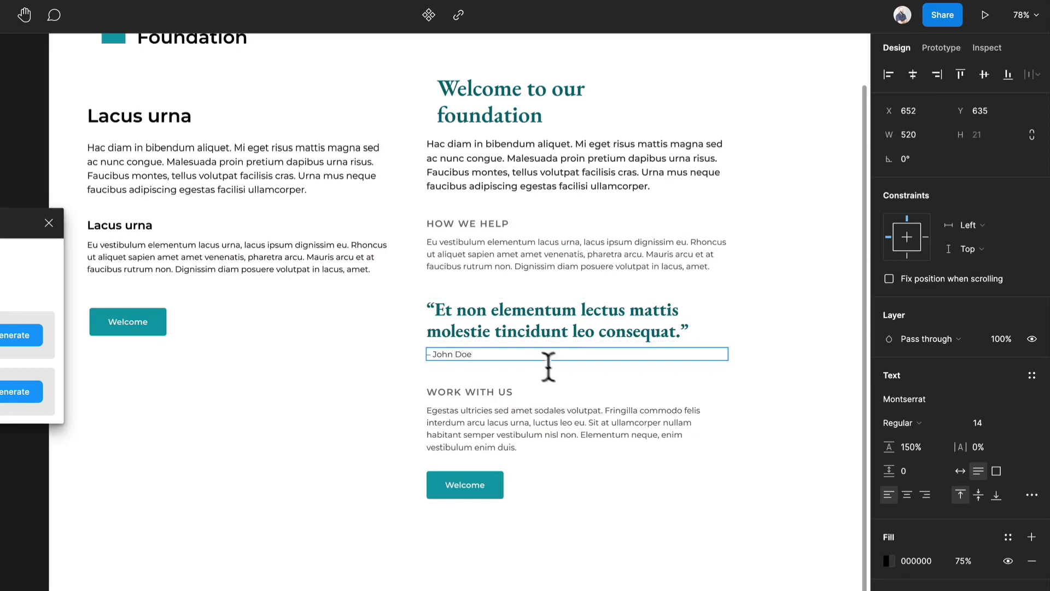
pyautogui.press('Escape')
# Step: Set the attribution line under the quote to SemiBold weight
pyautogui.click(937, 422)
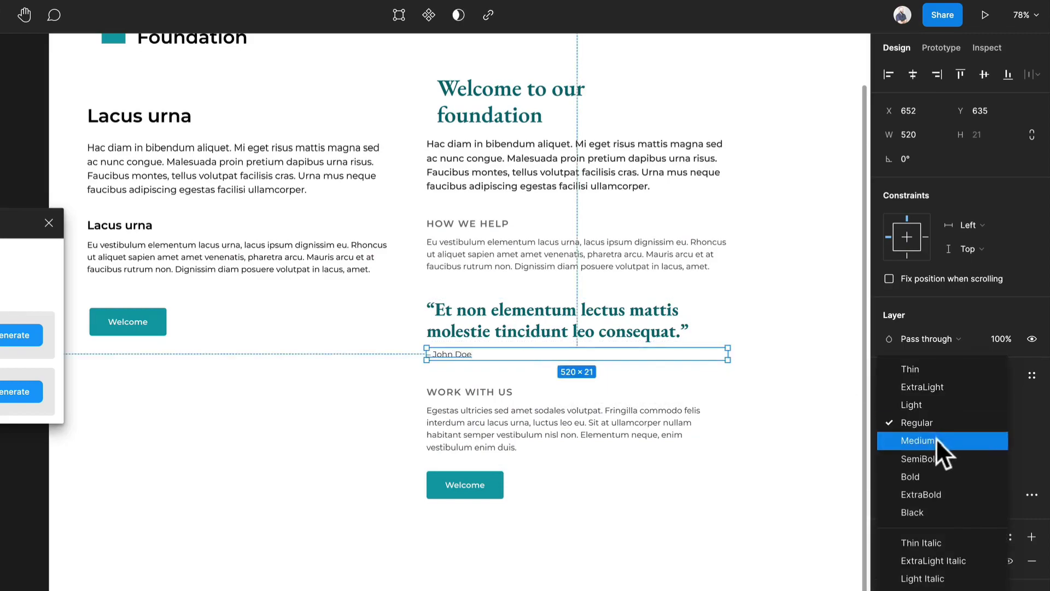
pyautogui.click(934, 454)
pyautogui.scroll(5, 512, 378)
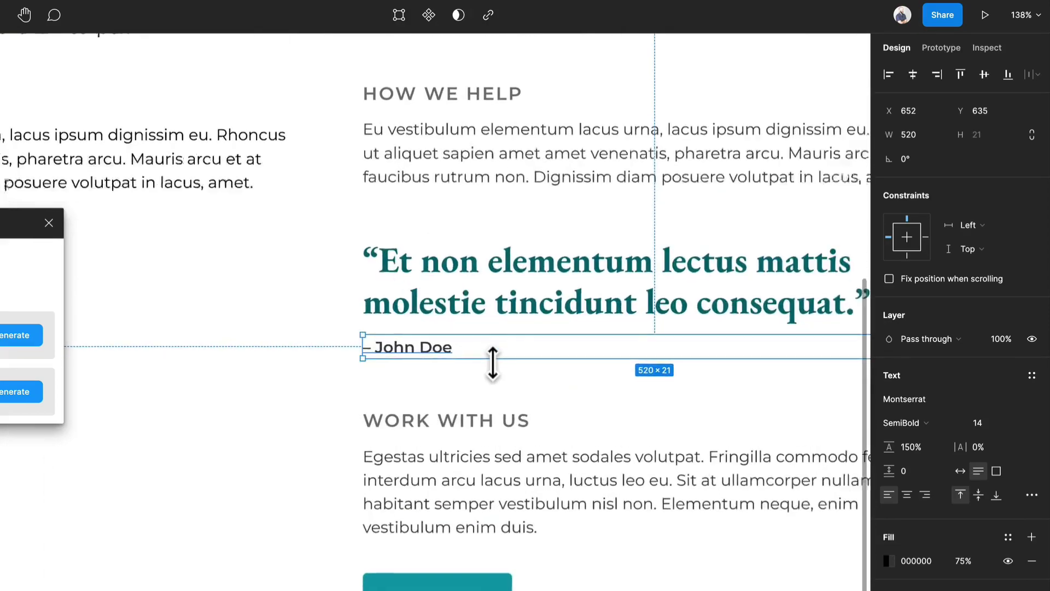
pyautogui.scroll(-2, 356, 372)
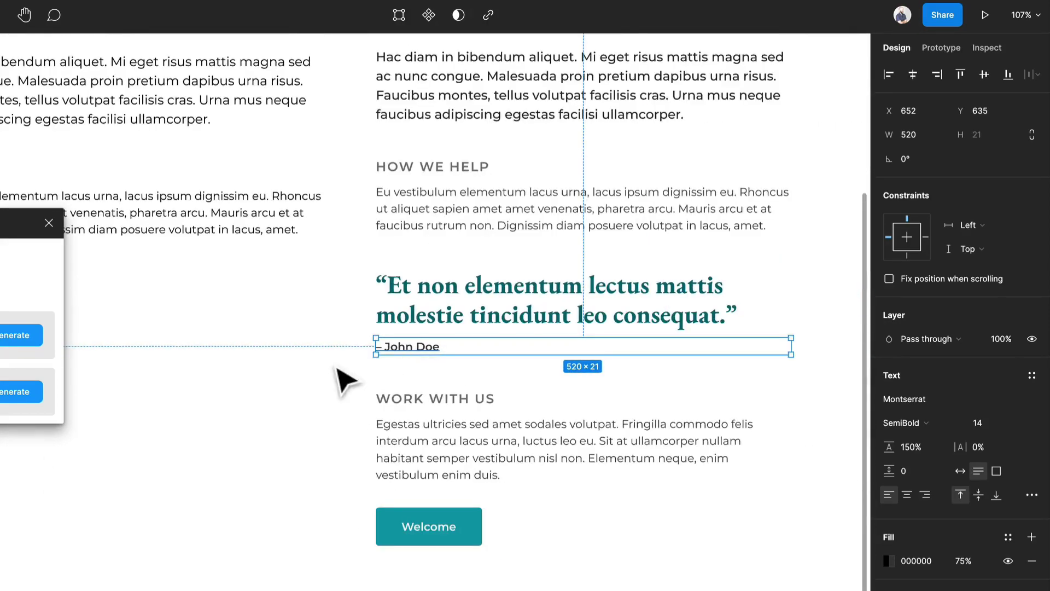
pyautogui.click(312, 370)
# Step: Move the Welcome to our foundation heading left to X 648, near the second column's left edge
pyautogui.scroll(-4, 315, 370)
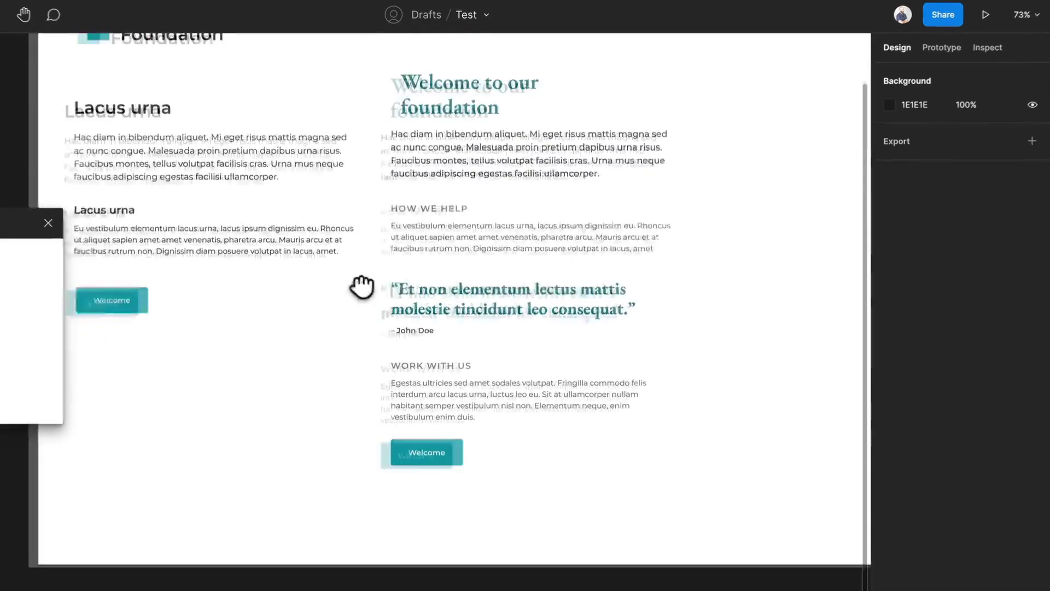
pyautogui.click(436, 129)
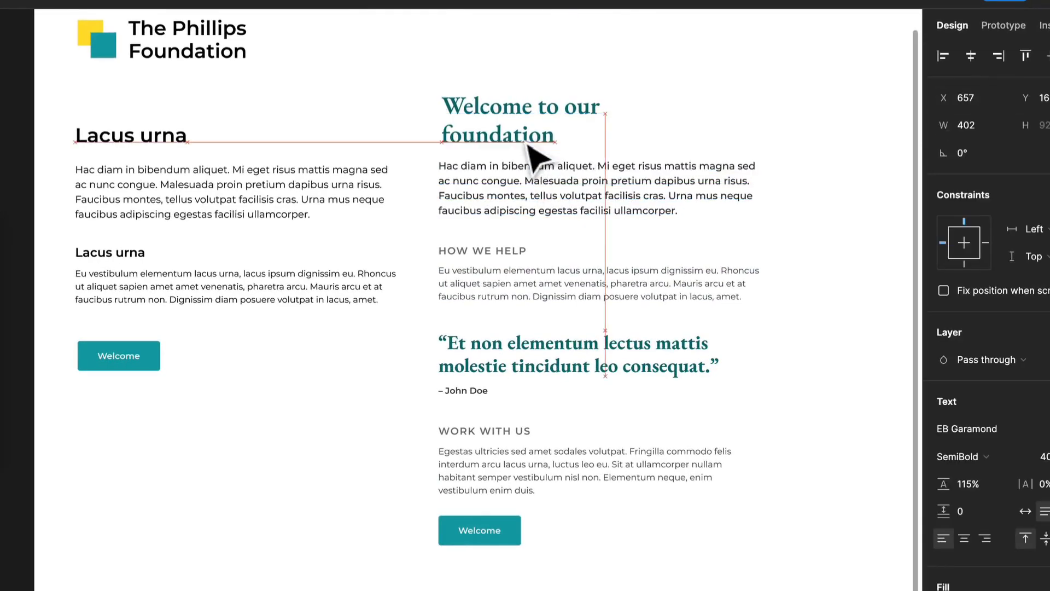
pyautogui.moveTo(526, 144); pyautogui.dragTo(520, 145)
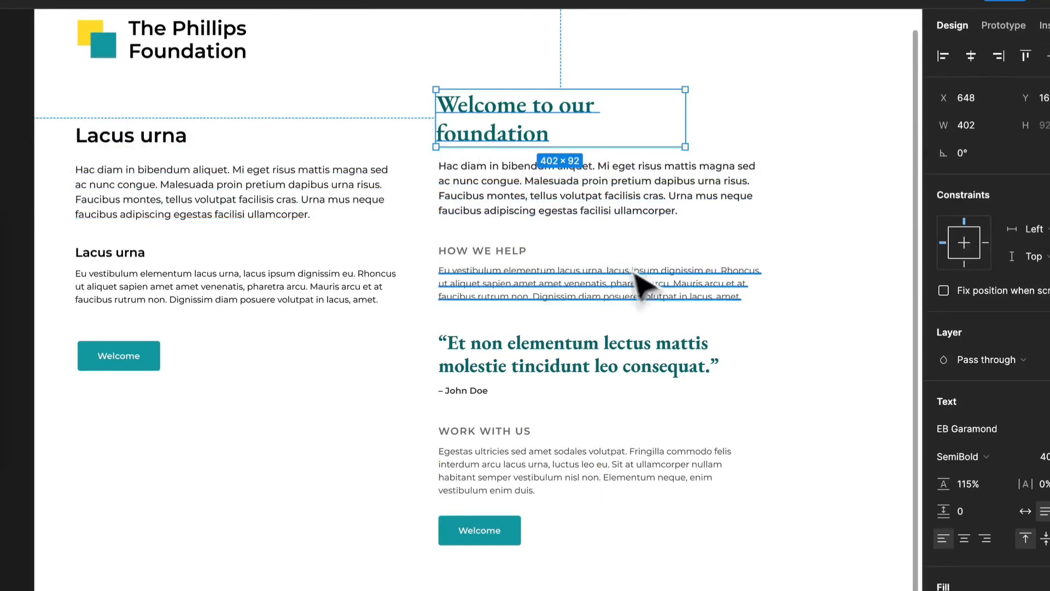
pyautogui.click(862, 284)
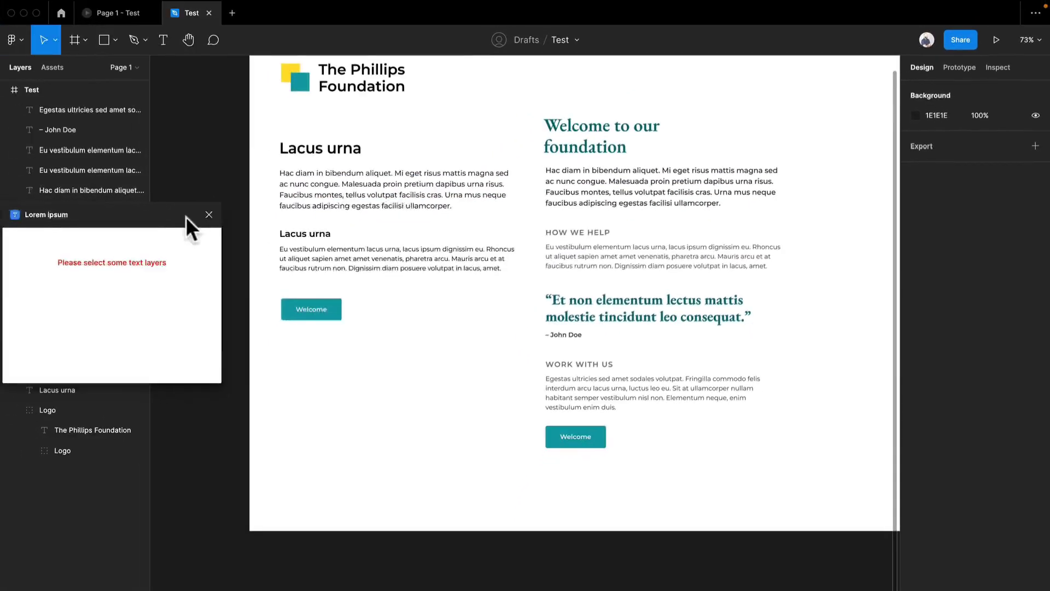
# Step: Close the Lorem ipsum plugin
pyautogui.click(211, 213)
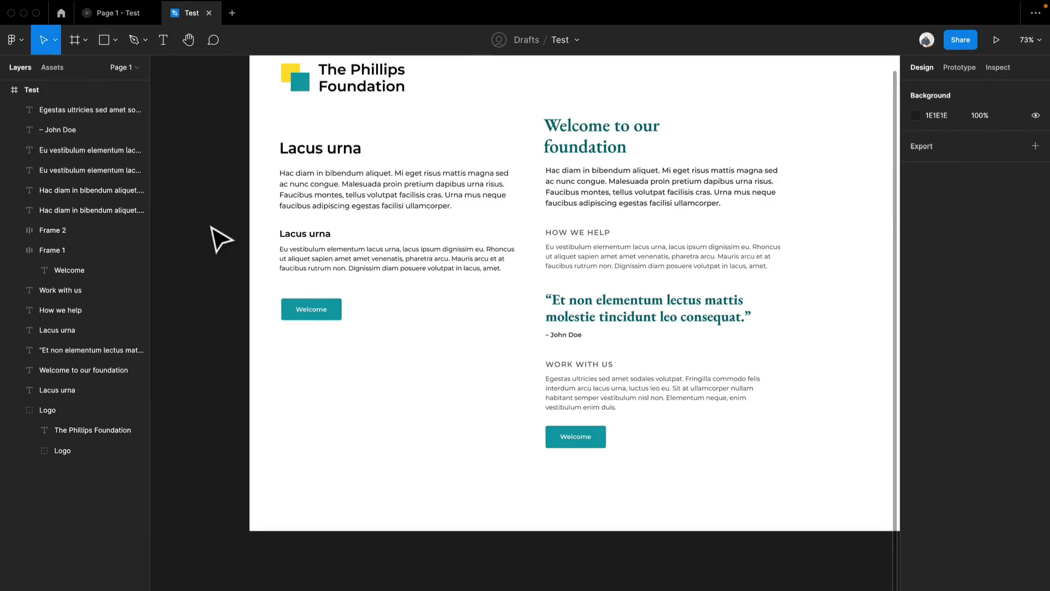
pyautogui.click(297, 195)
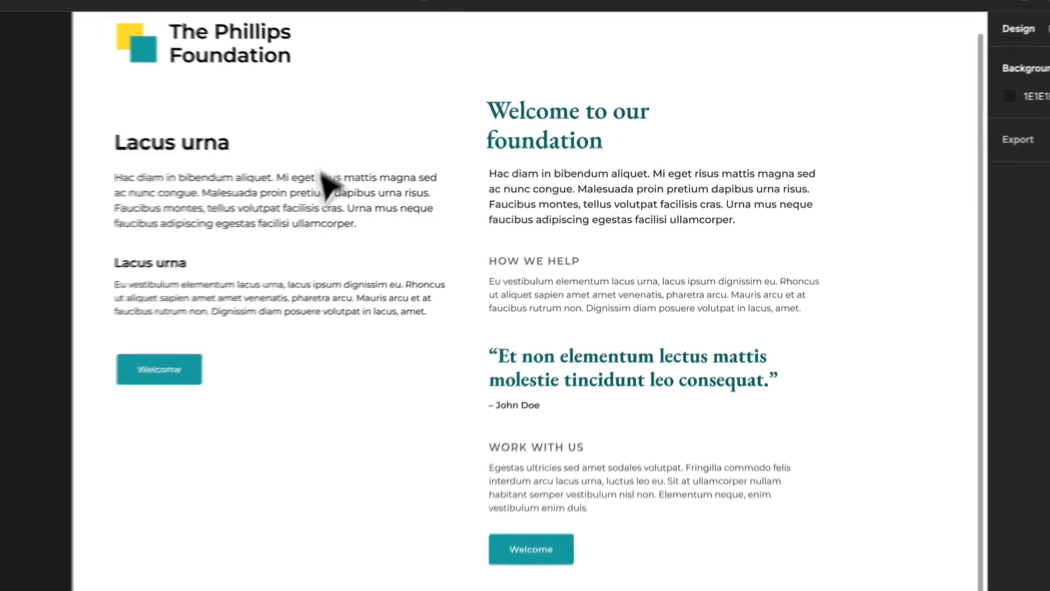